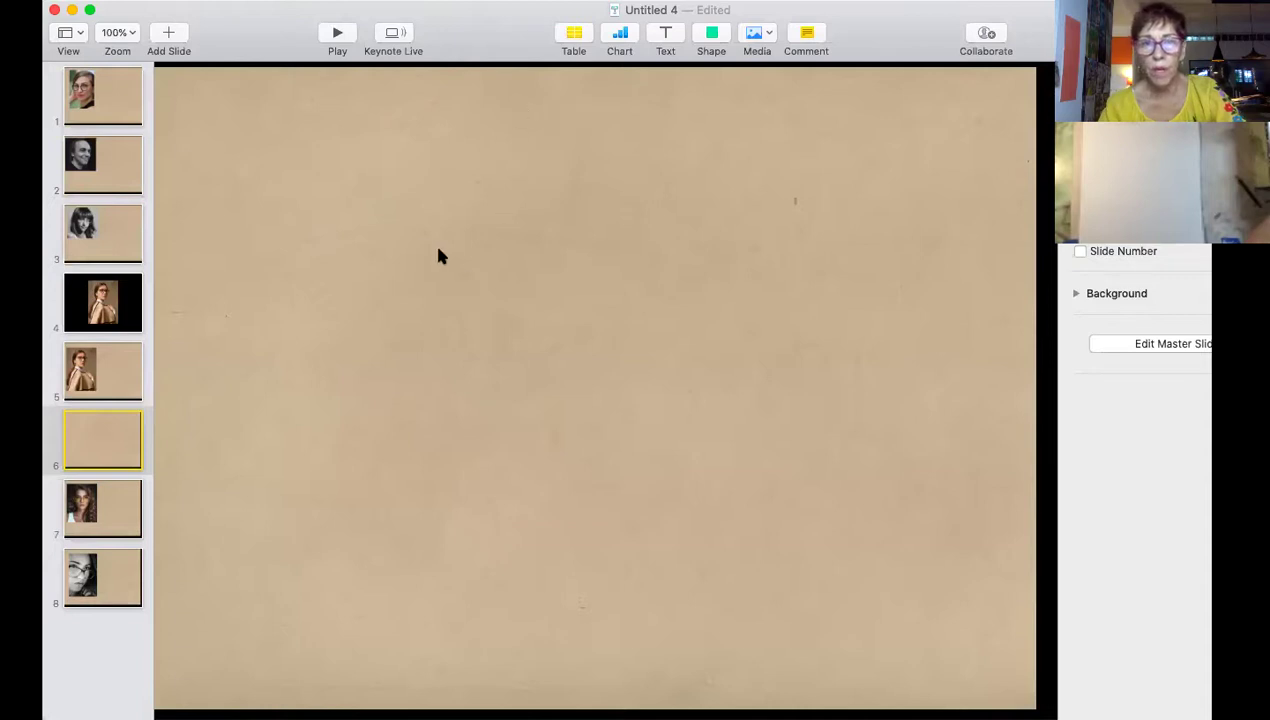
Sketch an oval head on slide 6 with a horizontal line, a mouth stroke and an eyebrow arc.
mouse_move(438, 193)
mouse_down()
mouse_move(405, 194)
mouse_move(354, 255)
mouse_move(359, 367)
mouse_move(404, 461)
mouse_move(451, 478)
mouse_move(481, 465)
mouse_move(526, 389)
mouse_move(536, 333)
mouse_move(535, 254)
mouse_move(519, 233)
mouse_move(451, 194)
mouse_move(412, 196)
mouse_move(507, 199)
mouse_move(538, 300)
mouse_up()
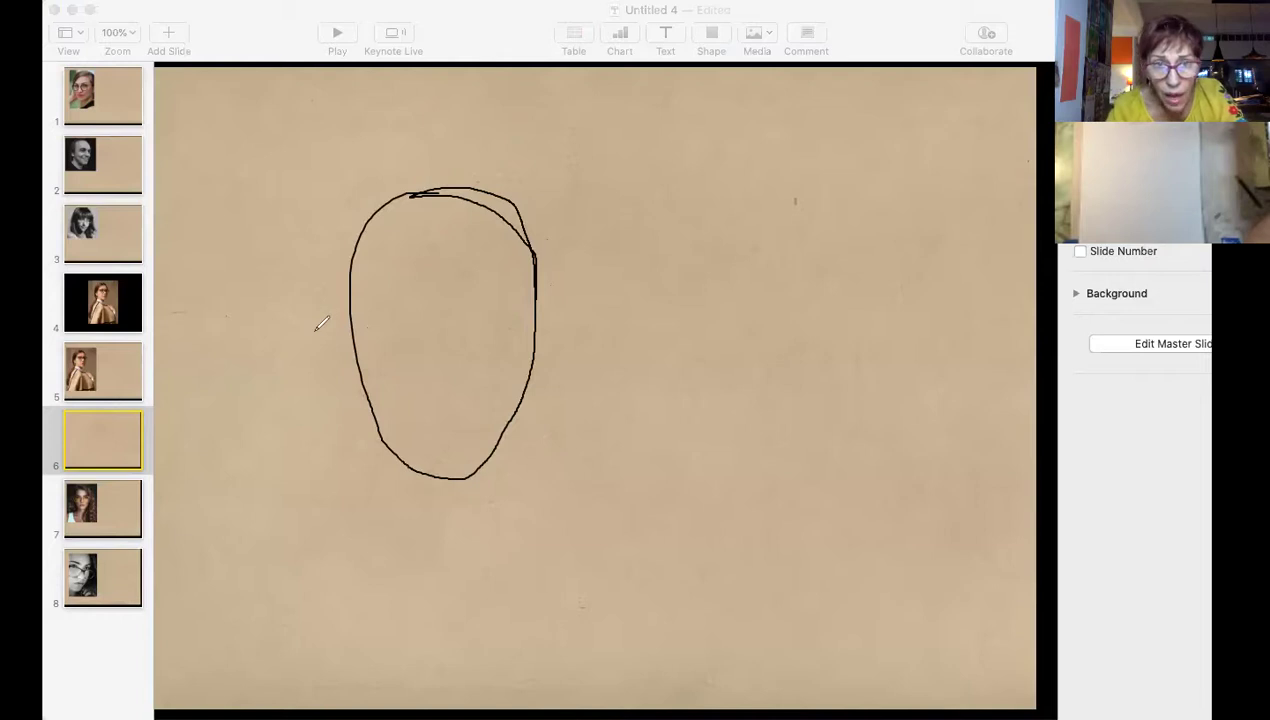
mouse_move(316, 330)
mouse_down()
mouse_move(469, 311)
mouse_move(577, 340)
mouse_up()
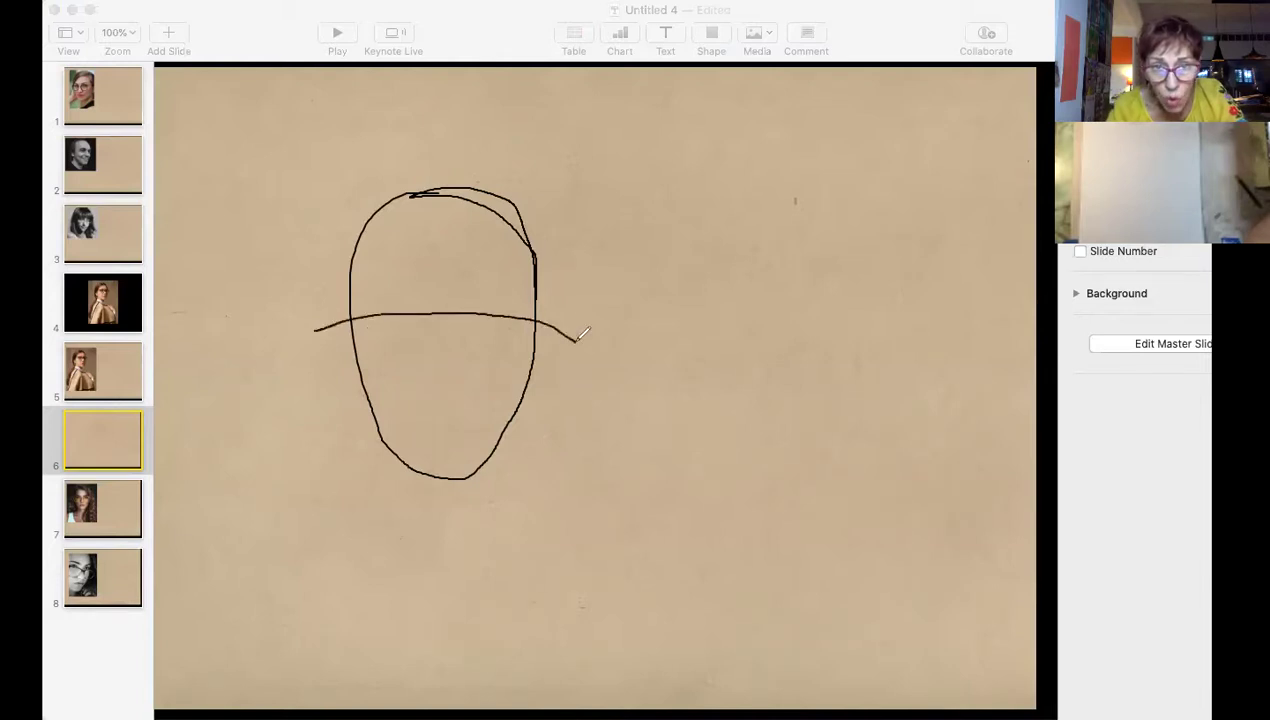
drag(431, 384, 462, 383)
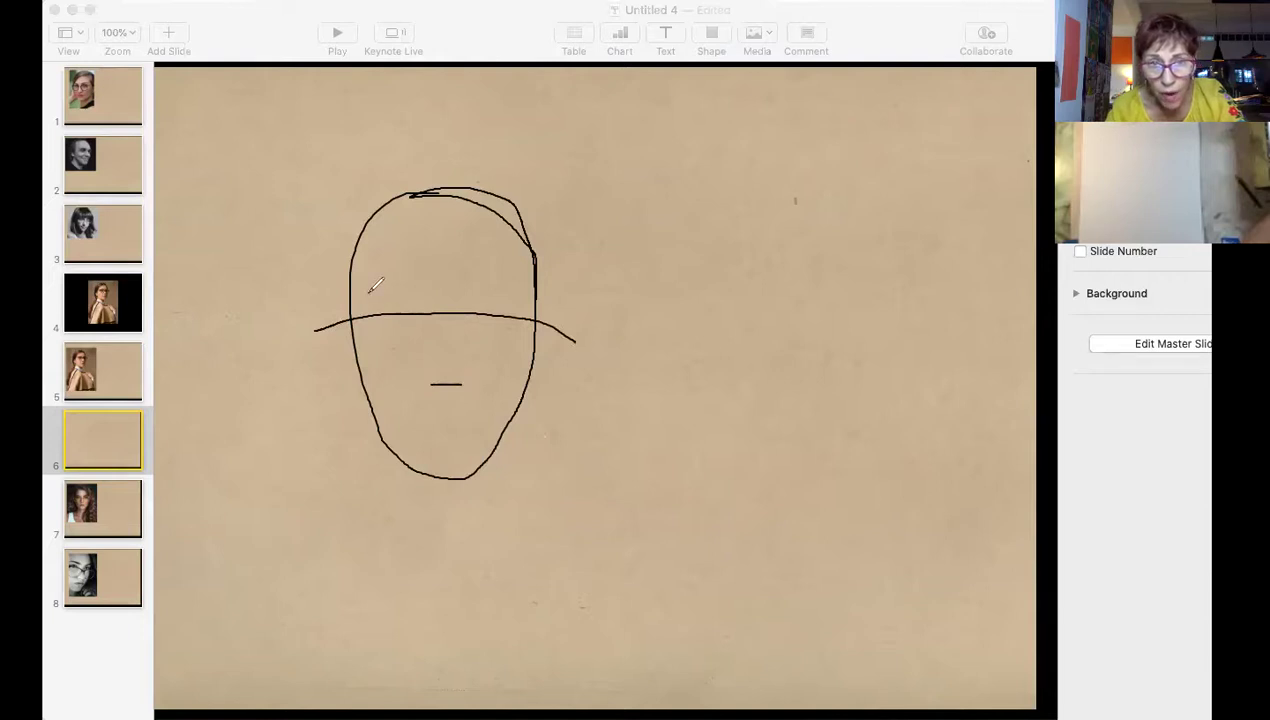
mouse_move(369, 291)
mouse_down()
mouse_move(426, 292)
mouse_move(435, 385)
mouse_move(445, 410)
mouse_move(461, 409)
mouse_up()
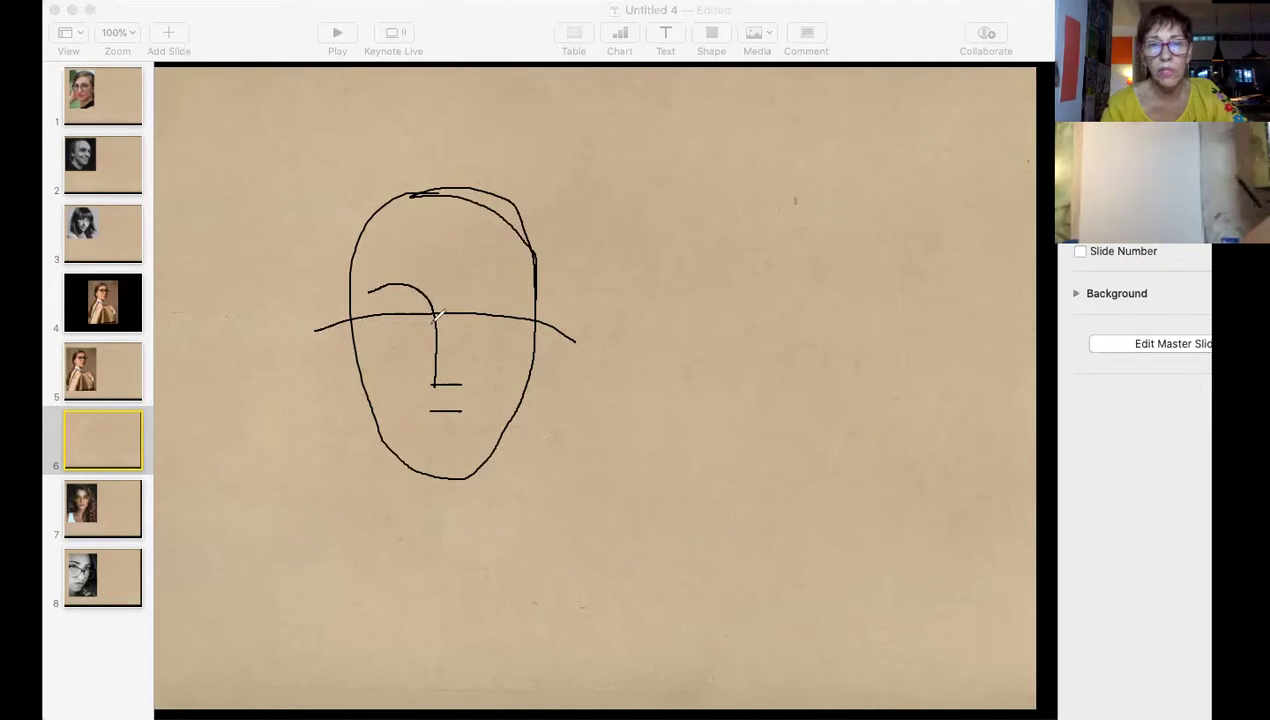
Shape the face's nose, then draw a tall narrow loop to its right inside a rounded outline.
mouse_move(434, 316)
mouse_down()
mouse_move(455, 314)
mouse_move(442, 320)
mouse_up()
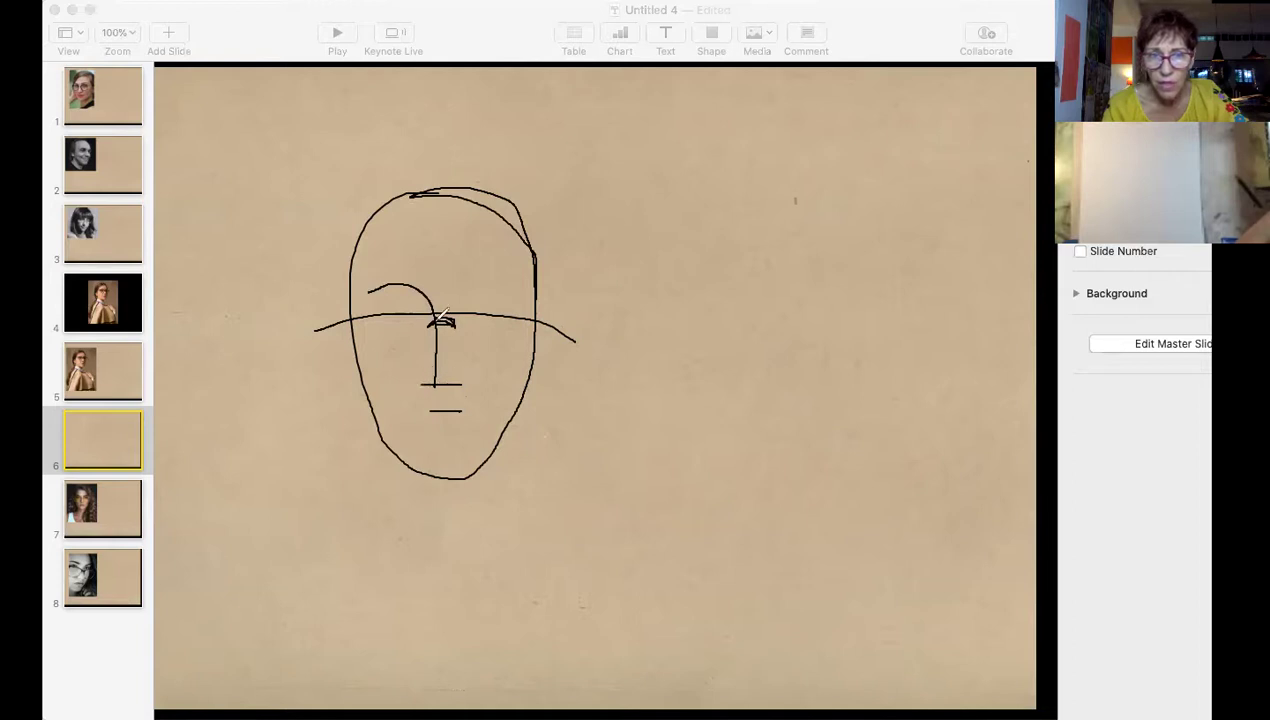
drag(440, 322, 422, 381)
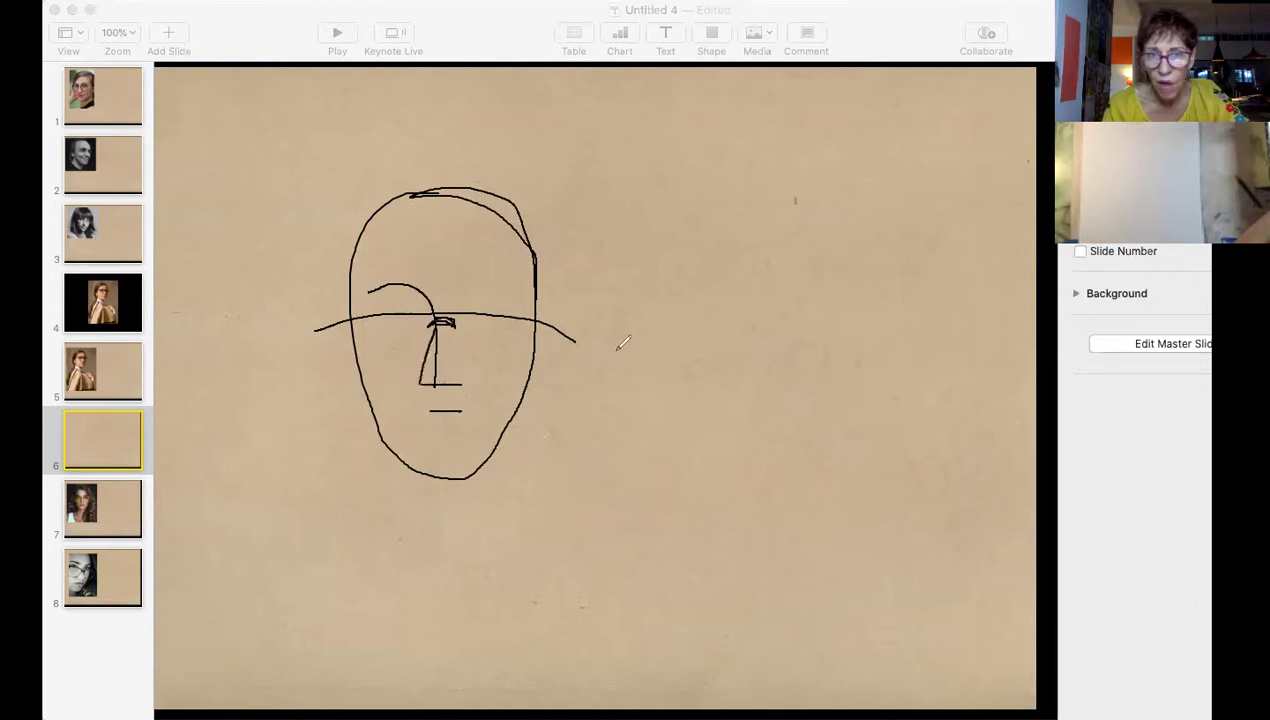
click(664, 327)
drag(664, 327, 670, 430)
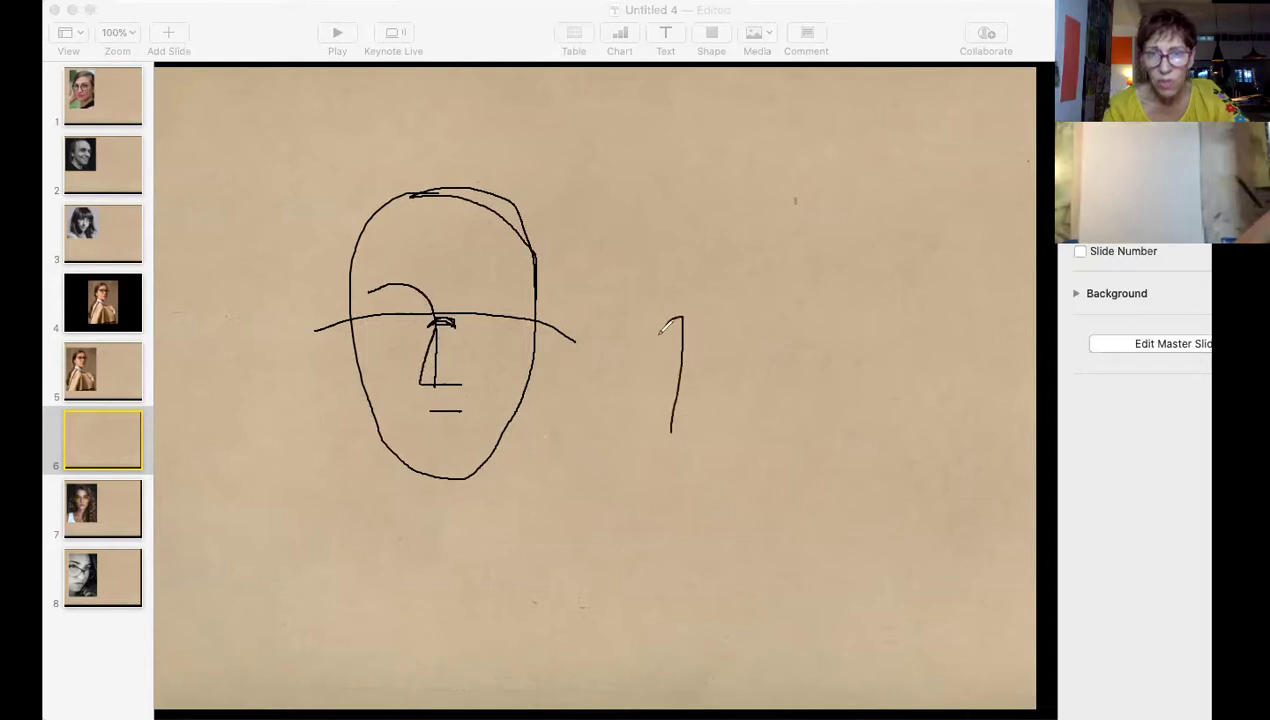
mouse_move(661, 324)
mouse_down()
mouse_move(659, 418)
mouse_move(671, 403)
mouse_move(660, 413)
mouse_move(659, 397)
mouse_move(648, 401)
mouse_move(692, 412)
mouse_up()
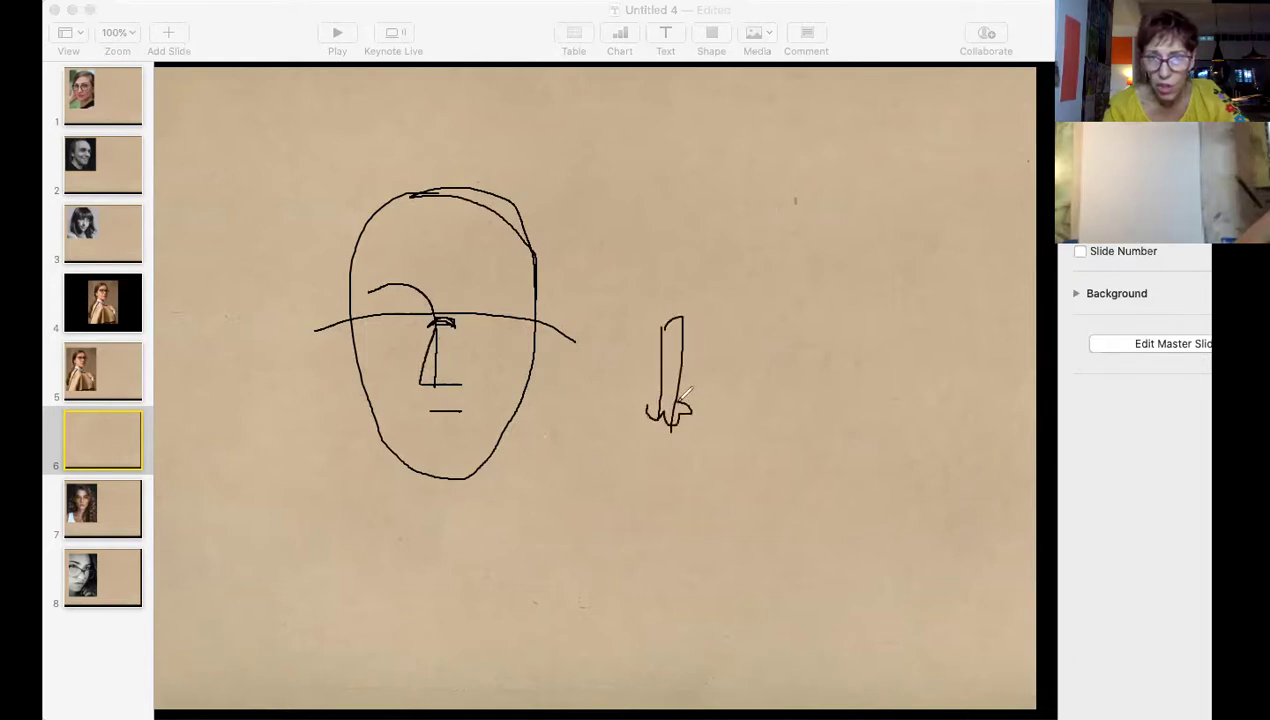
drag(616, 325, 608, 402)
mouse_move(657, 446)
mouse_down()
mouse_move(711, 270)
mouse_move(632, 420)
mouse_up()
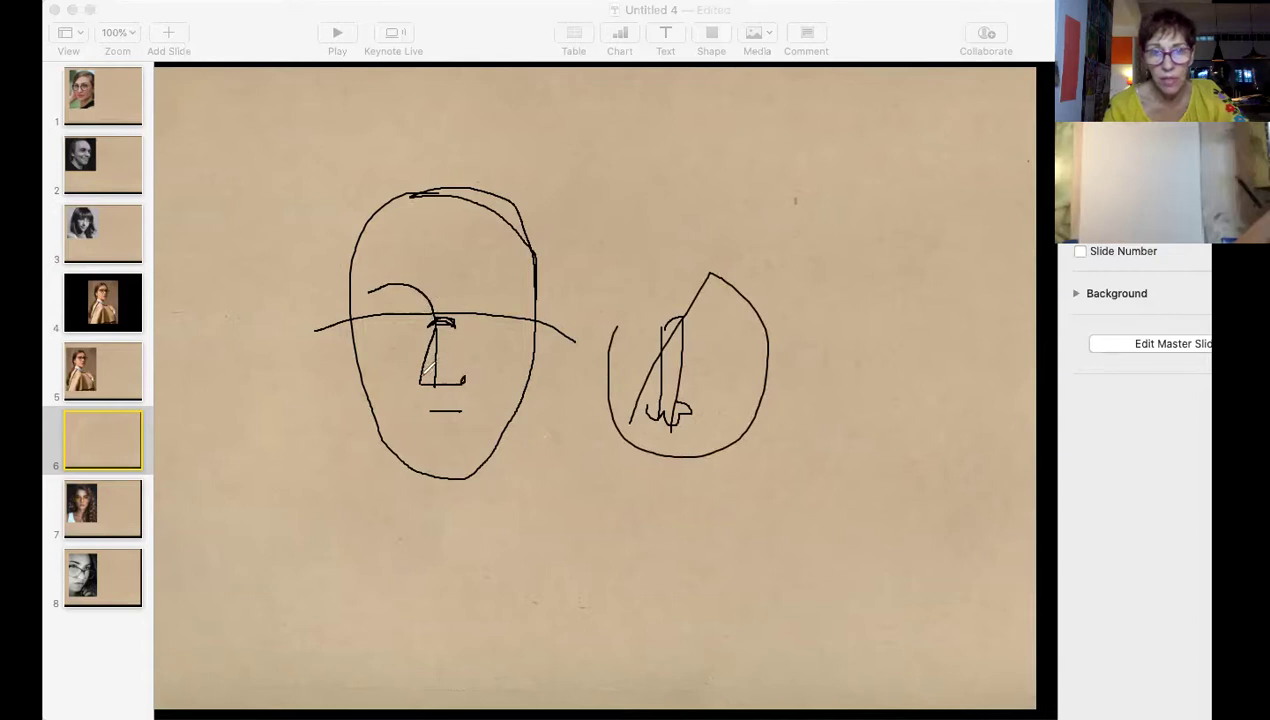
Darken the nose's left side and add a short eye stroke on the eye line.
mouse_move(434, 360)
mouse_down()
mouse_move(421, 382)
mouse_move(454, 382)
mouse_move(469, 362)
mouse_move(430, 362)
mouse_up()
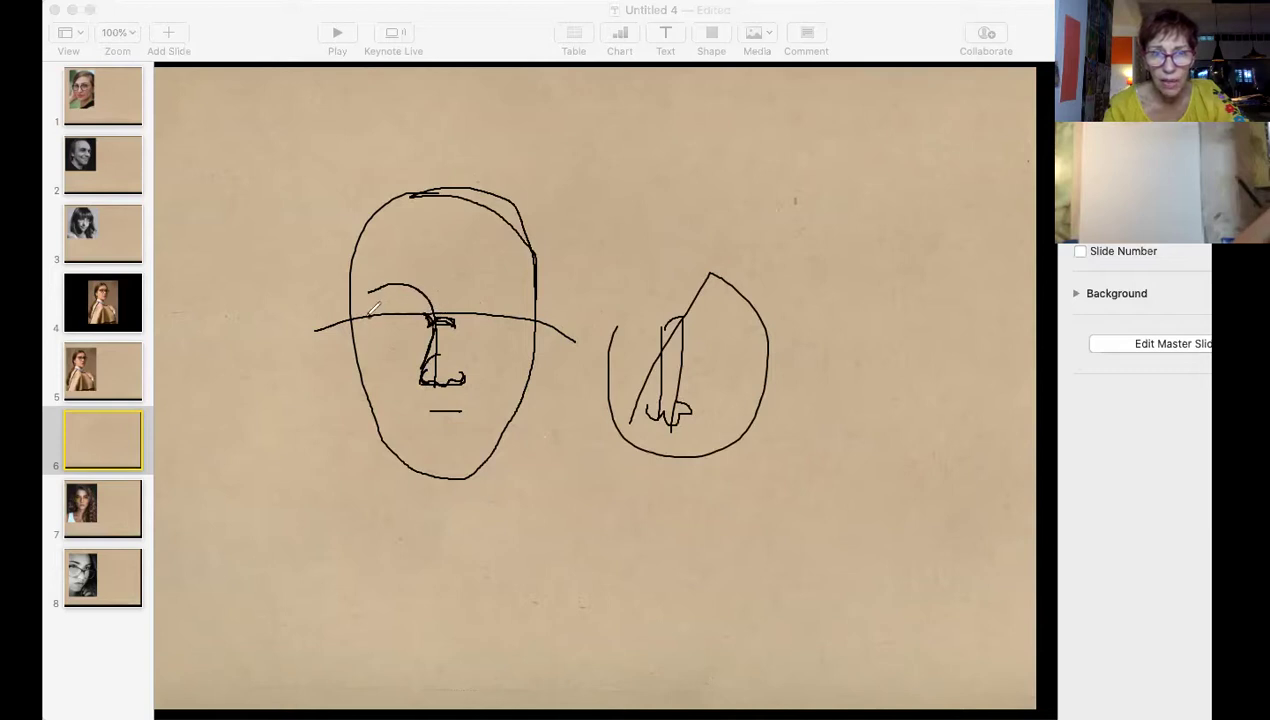
mouse_move(368, 317)
mouse_down()
mouse_move(428, 316)
mouse_move(377, 310)
mouse_move(403, 303)
mouse_move(432, 312)
mouse_move(371, 314)
mouse_up()
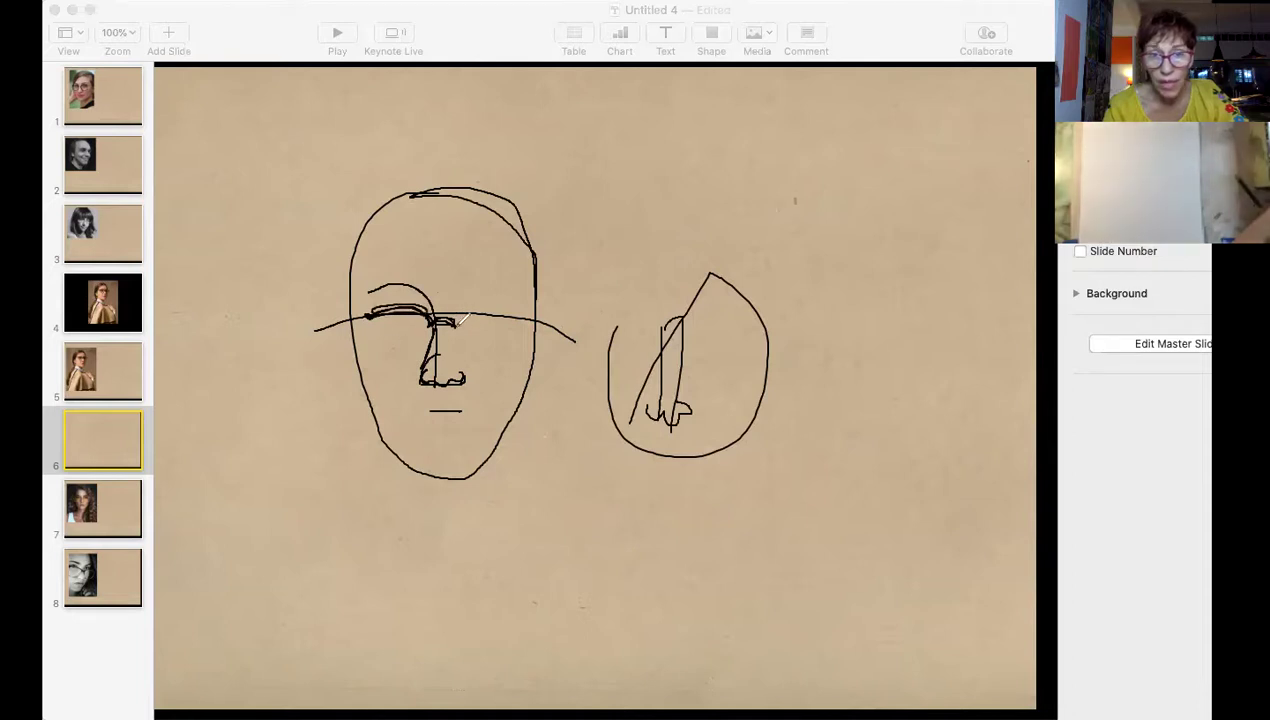
Draw the nose-bridge stroke, left eye, left lens outline and pupils in both lenses.
mouse_move(456, 316)
mouse_down()
mouse_move(527, 292)
mouse_move(518, 306)
mouse_move(500, 291)
mouse_move(470, 309)
mouse_move(523, 298)
mouse_up()
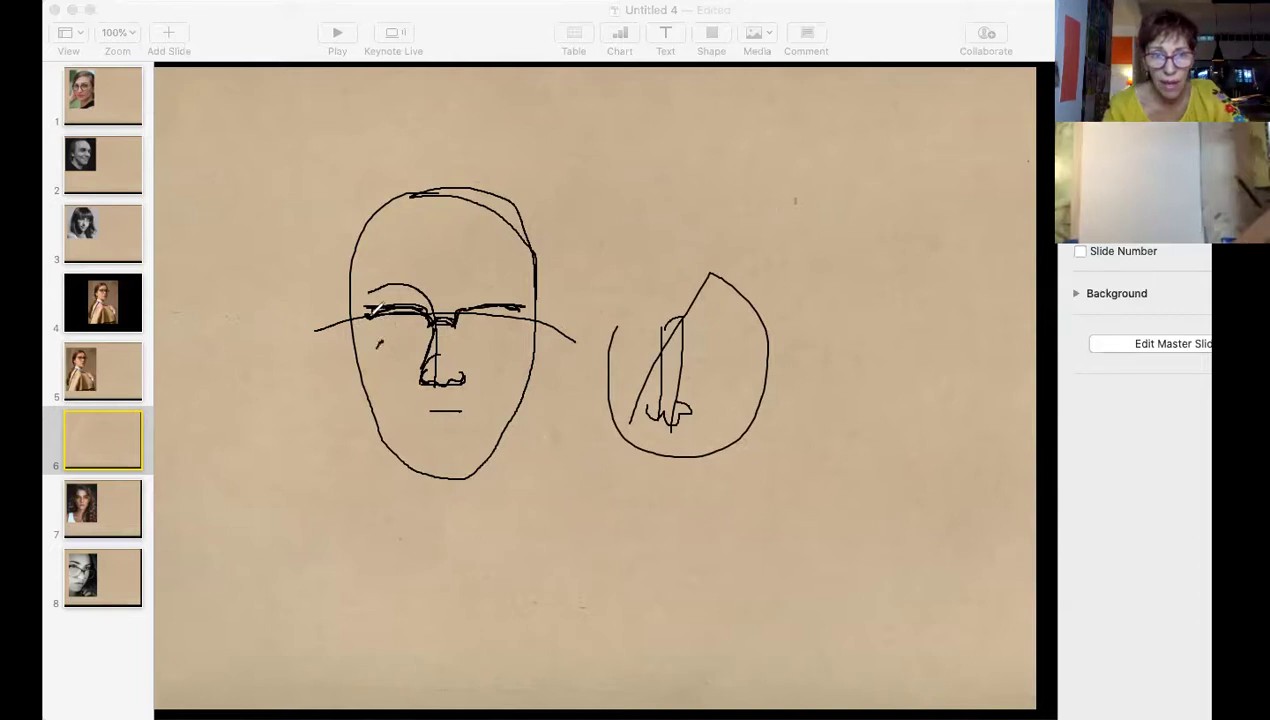
drag(380, 318, 385, 340)
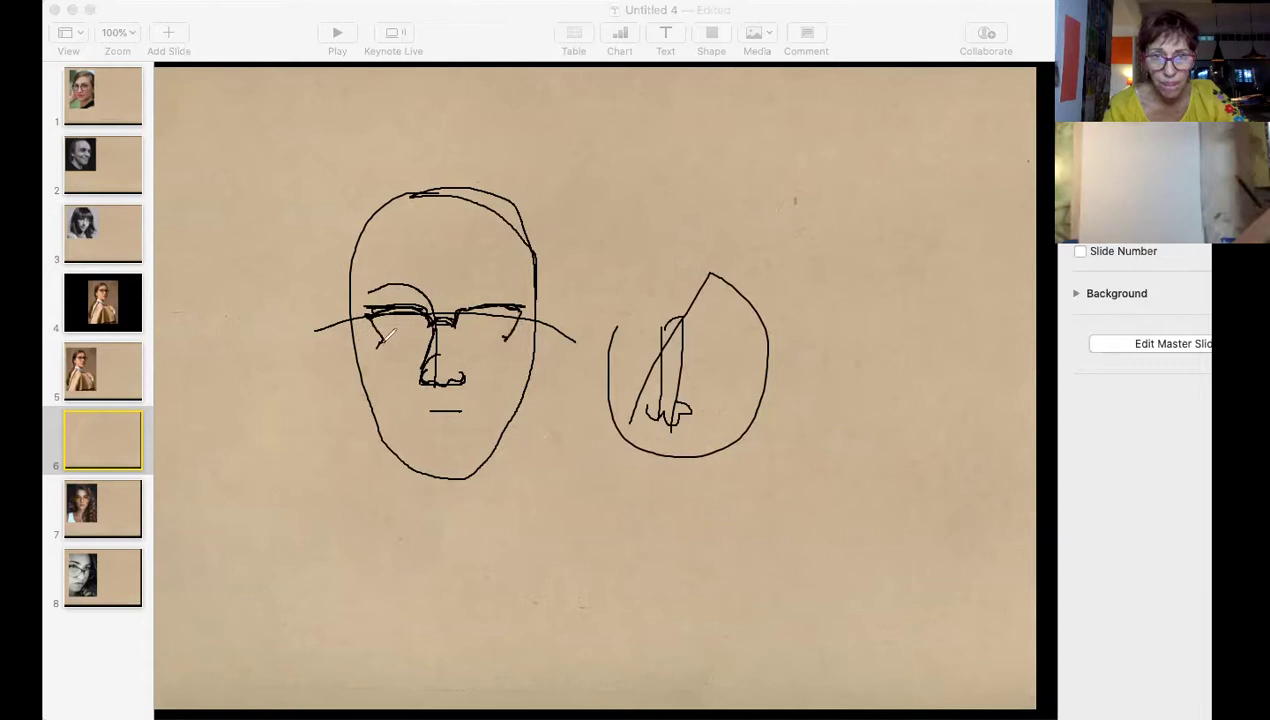
mouse_move(383, 340)
mouse_down()
mouse_move(418, 340)
mouse_move(440, 313)
mouse_move(469, 335)
mouse_move(505, 336)
mouse_up()
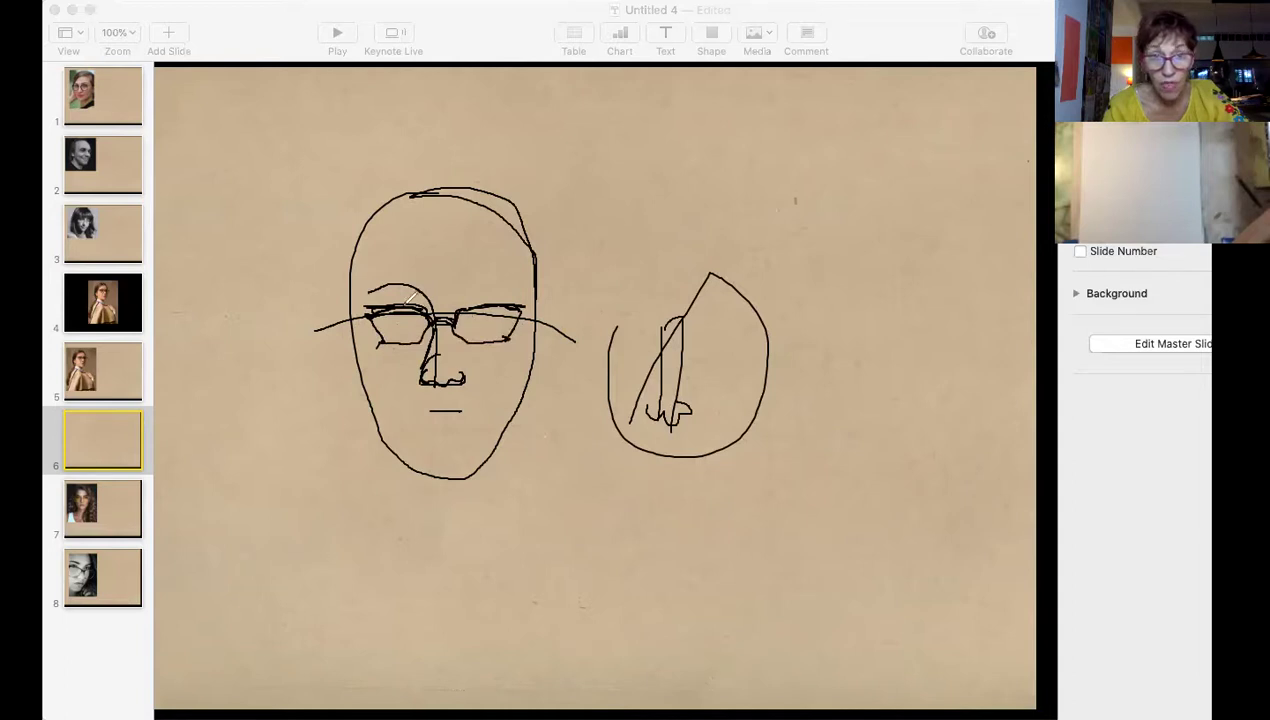
mouse_move(408, 305)
mouse_down()
mouse_move(416, 312)
mouse_move(398, 318)
mouse_up()
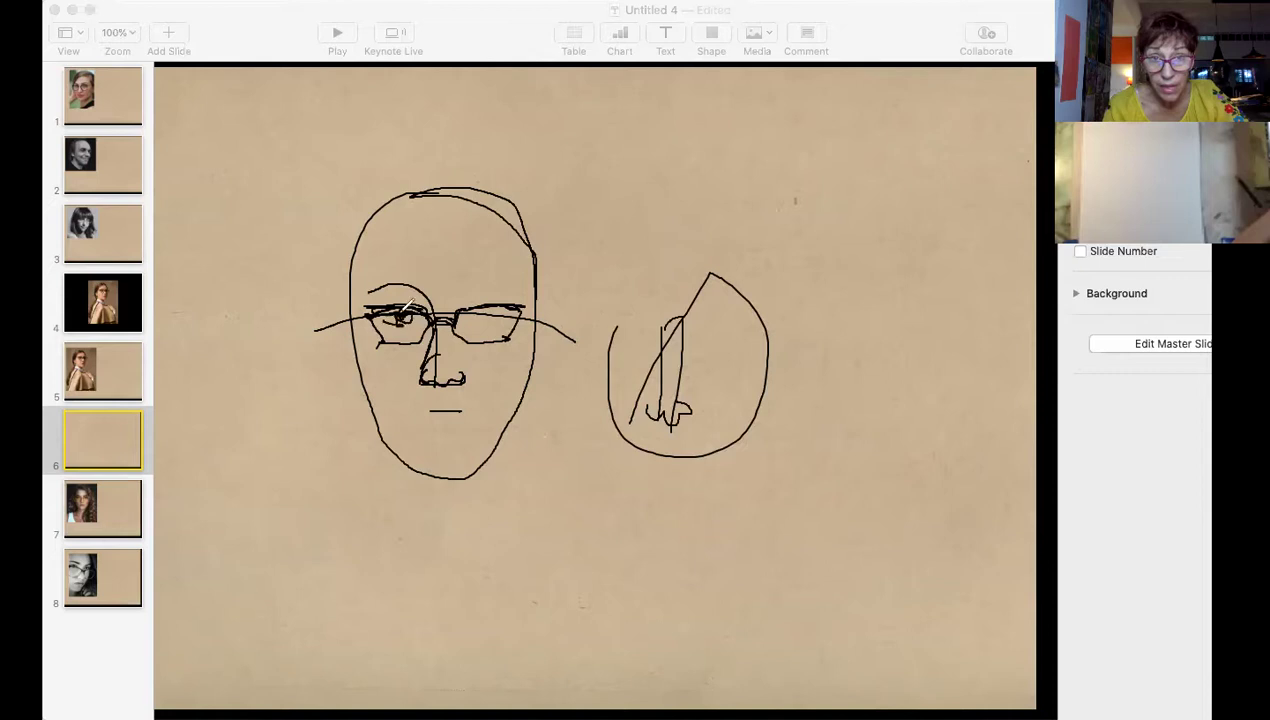
drag(482, 308, 500, 292)
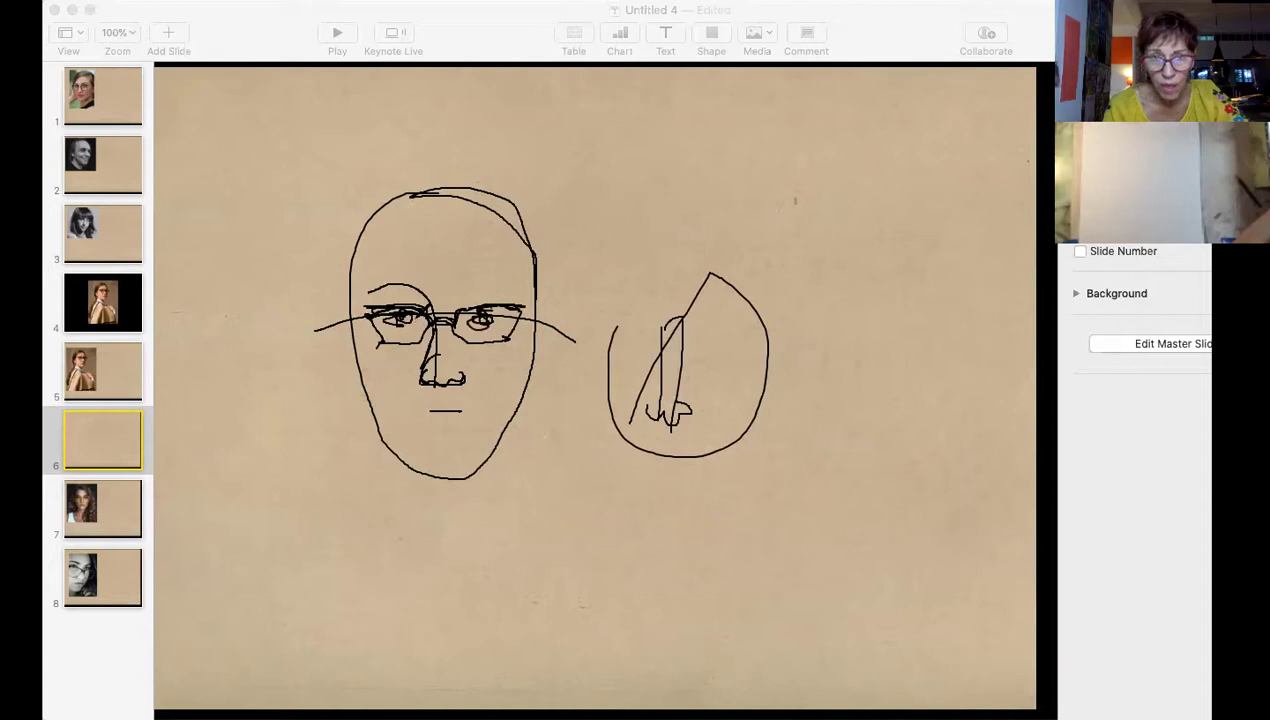
mouse_move(418, 312)
mouse_down()
mouse_move(402, 328)
mouse_move(412, 326)
mouse_up()
Reshape the nose bottom, add temple arms at both ends, and redraw the face's left side.
mouse_move(430, 360)
mouse_down()
mouse_move(430, 404)
mouse_move(462, 402)
mouse_move(412, 404)
mouse_move(478, 402)
mouse_move(456, 423)
mouse_up()
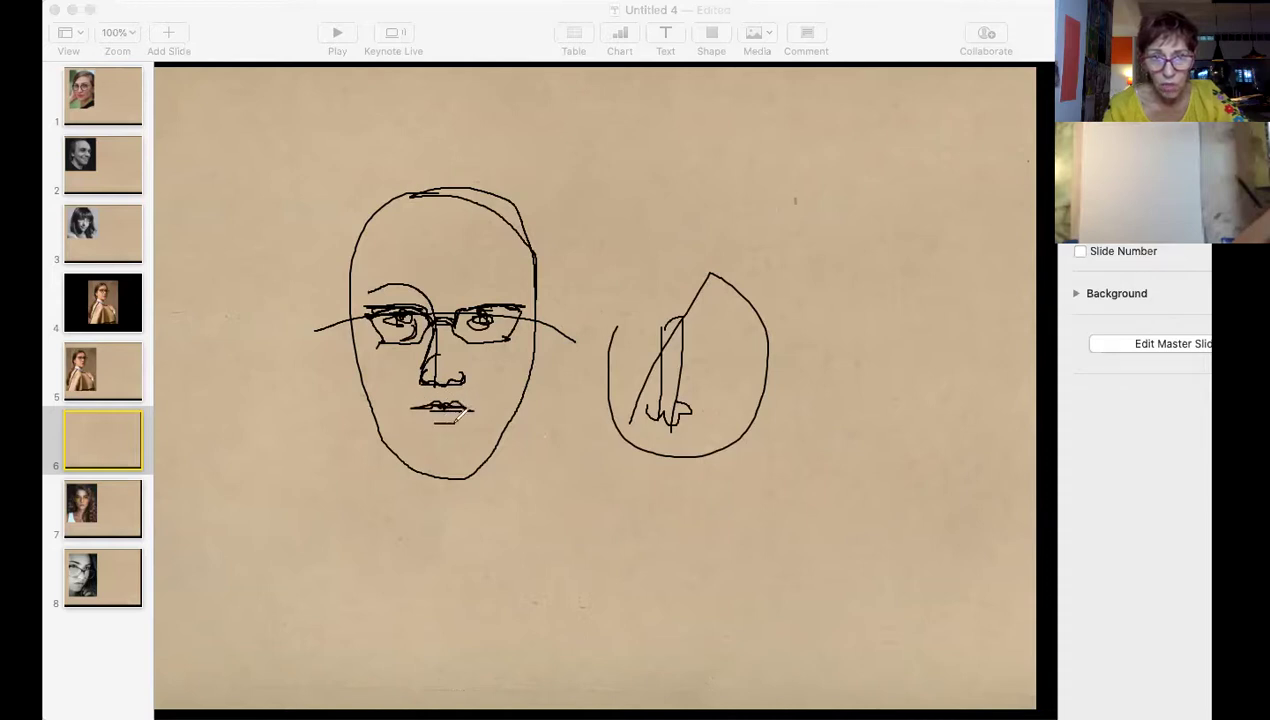
mouse_move(352, 308)
mouse_down()
mouse_move(342, 320)
mouse_move(366, 316)
mouse_up()
mouse_move(522, 318)
mouse_down()
mouse_move(548, 306)
mouse_move(538, 322)
mouse_up()
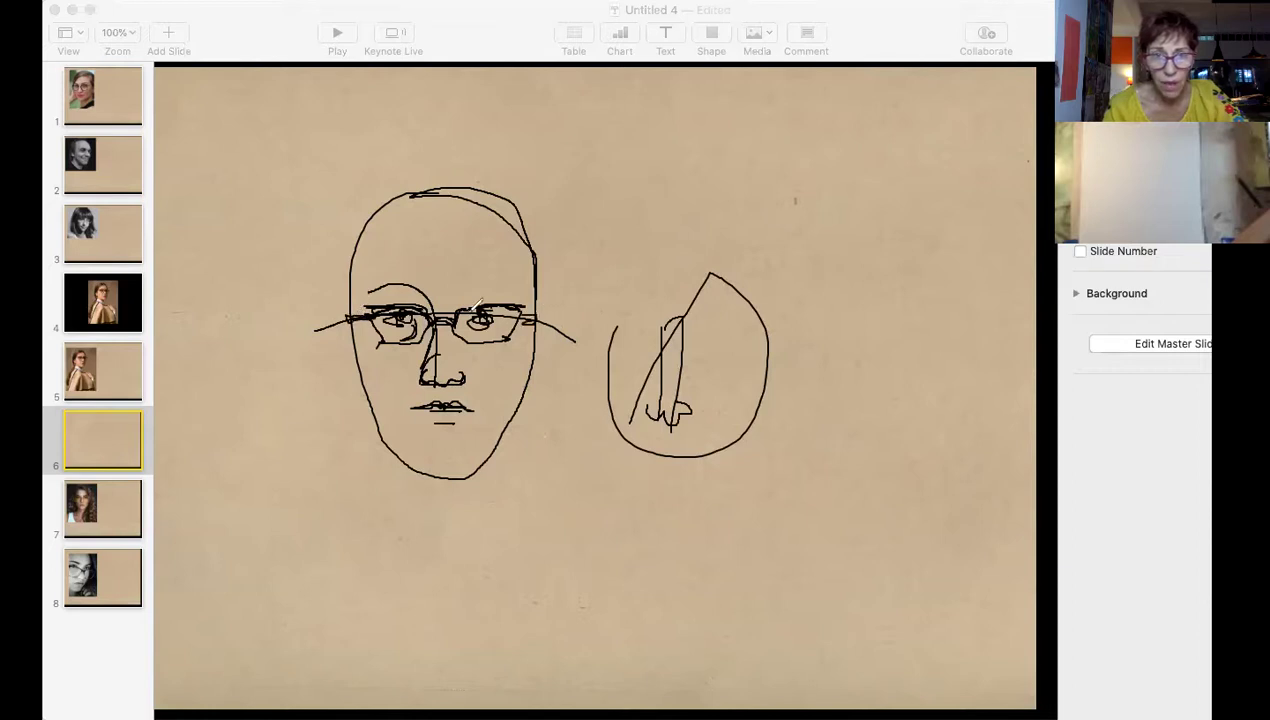
drag(360, 276, 376, 389)
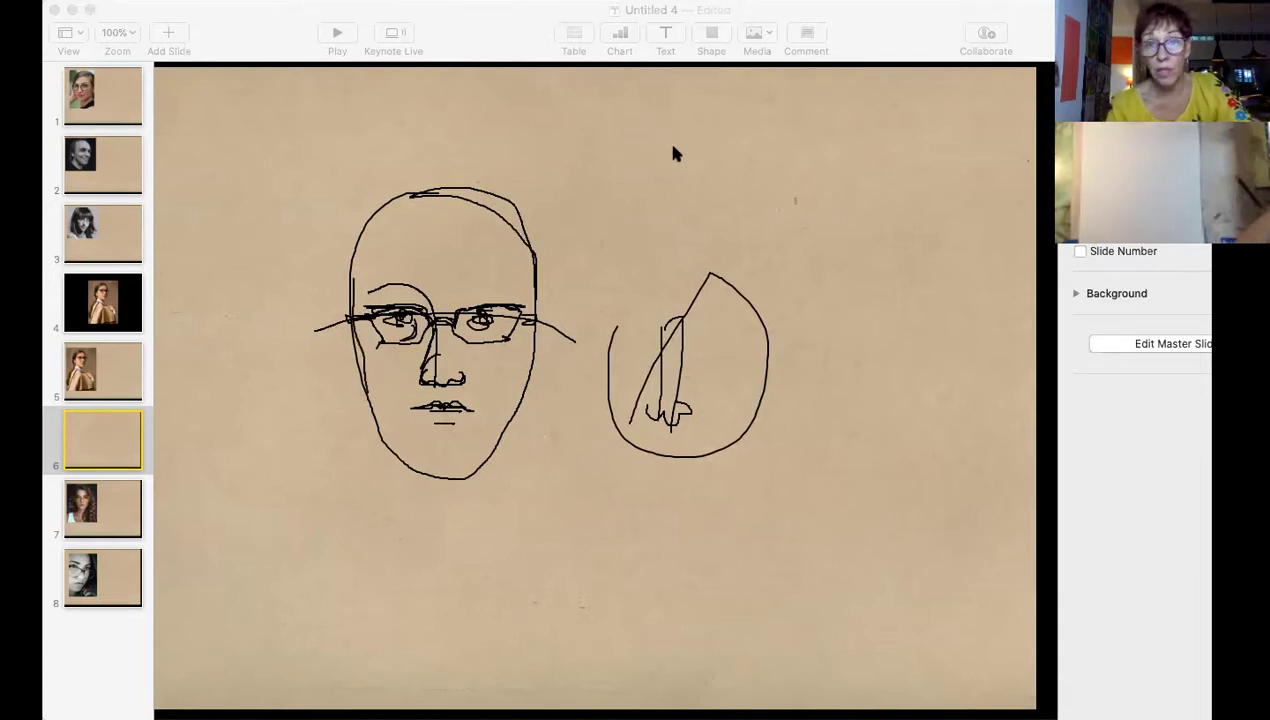
Clear the slide 6 sketches and go to slide 8 with the black-and-white portrait.
key(Escape)
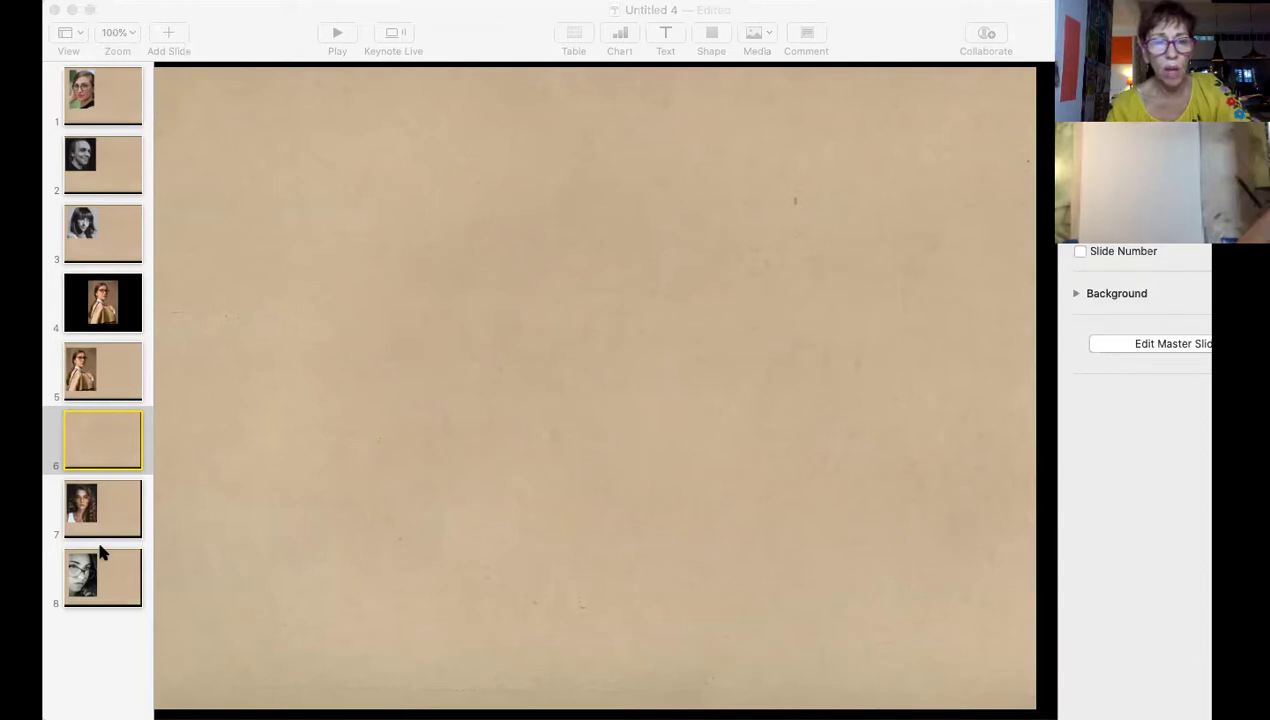
click(110, 577)
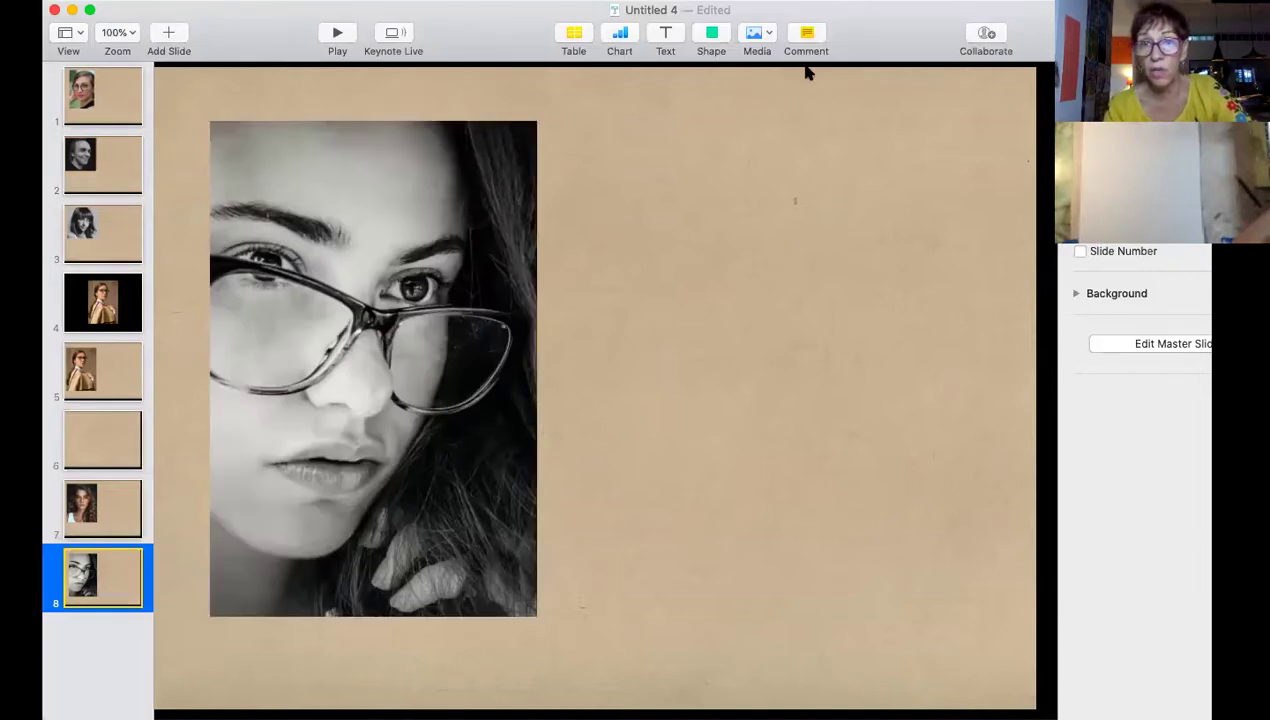
click(883, 218)
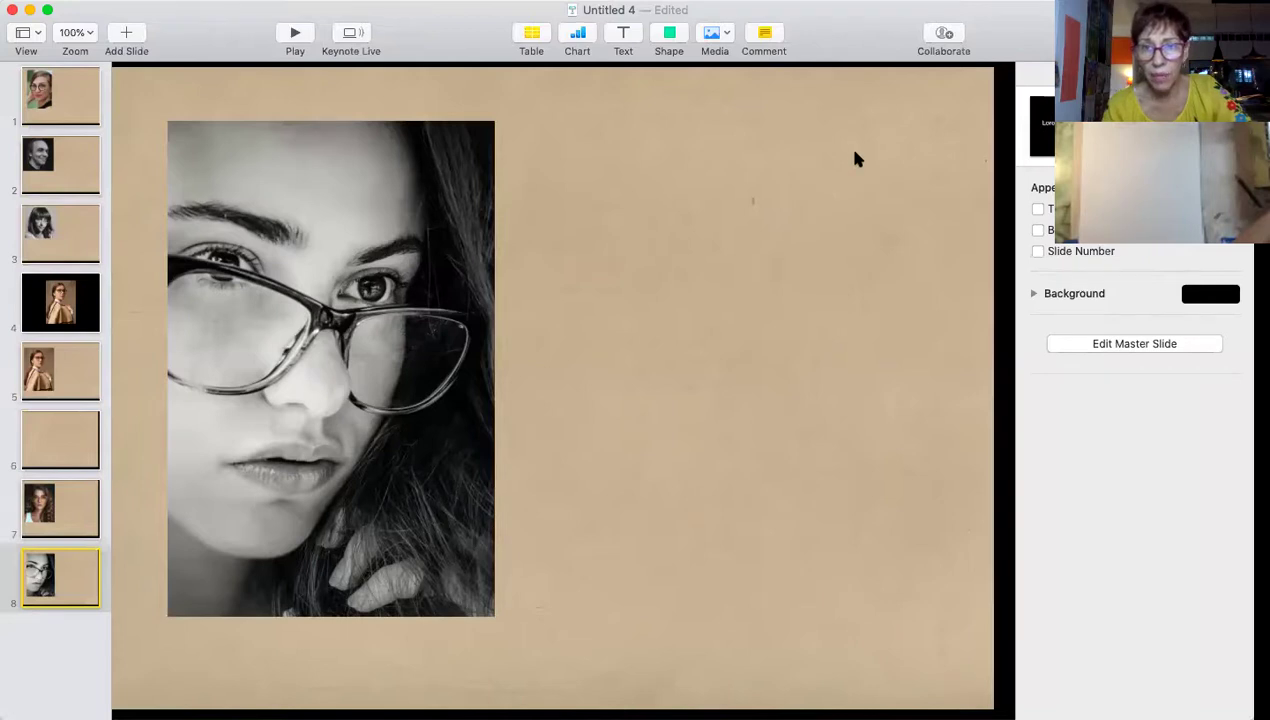
Undo the stray curved stroke on slide 8, leaving only the portrait photo.
drag(855, 158, 879, 147)
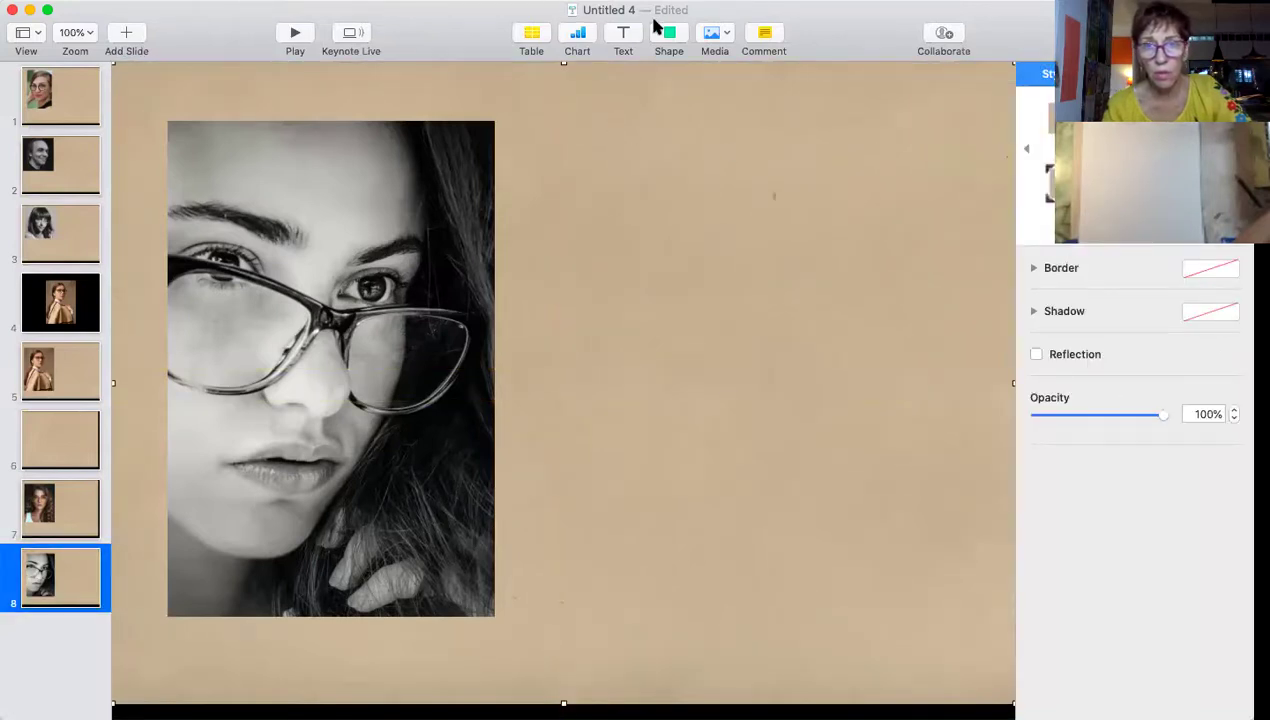
click(698, 122)
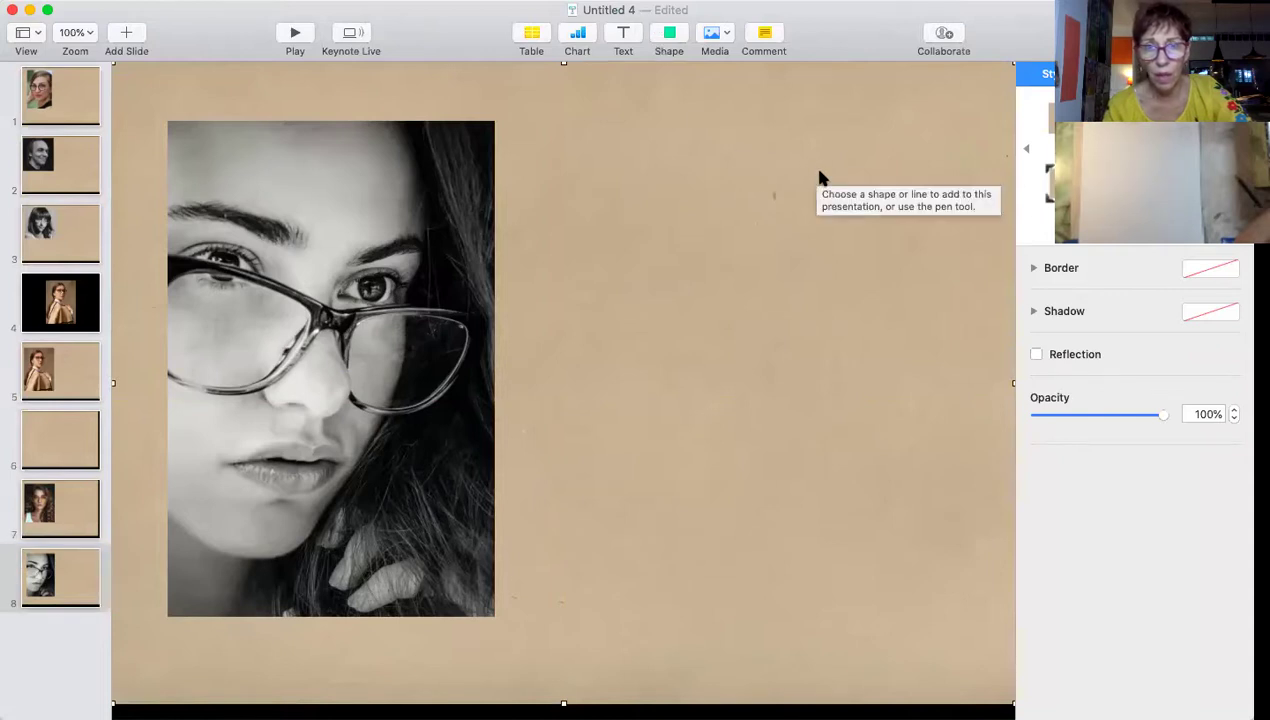
mouse_move(822, 172)
mouse_down()
mouse_move(695, 228)
mouse_move(672, 292)
mouse_move(689, 431)
mouse_move(737, 494)
mouse_move(822, 488)
mouse_move(896, 369)
mouse_move(908, 254)
mouse_move(874, 200)
mouse_move(805, 162)
mouse_move(891, 188)
mouse_move(893, 358)
mouse_up()
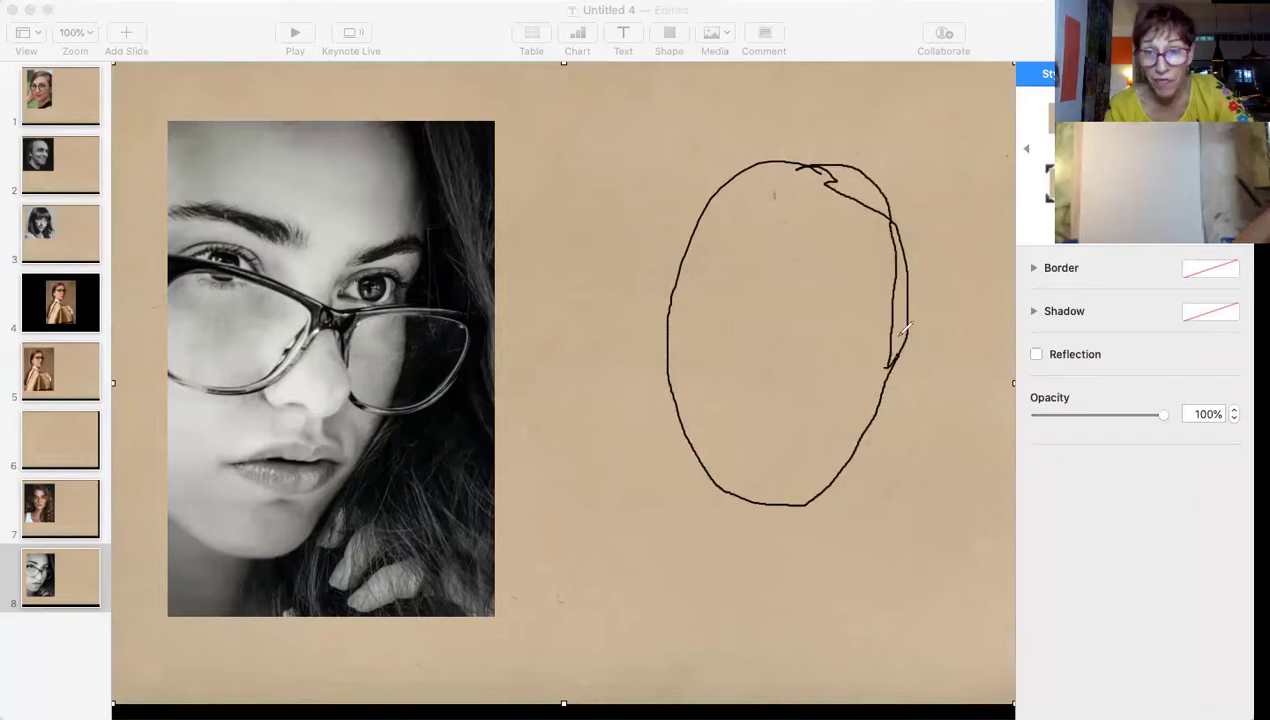
key(super+z)
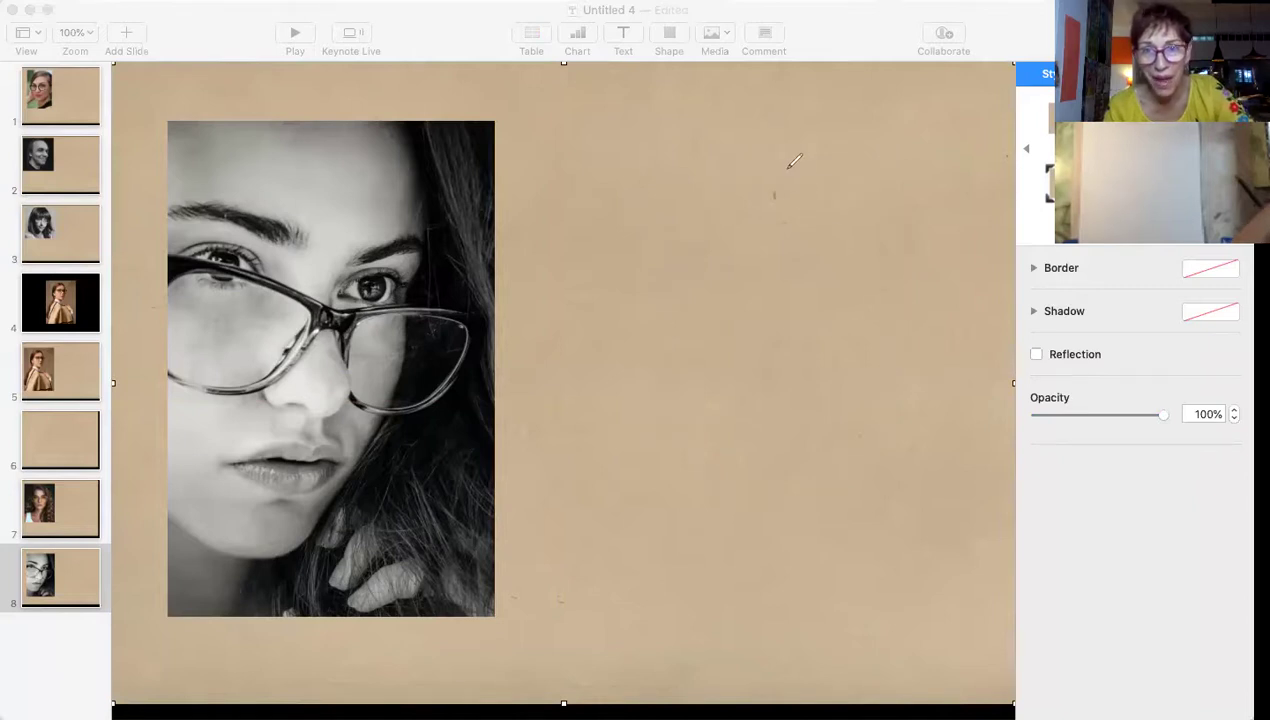
Draw a head oval beside the portrait with a glasses bar, right lens arc, mouth and nose.
mouse_move(818, 162)
mouse_down()
mouse_move(777, 155)
mouse_move(702, 187)
mouse_move(665, 307)
mouse_move(676, 491)
mouse_move(703, 512)
mouse_move(764, 511)
mouse_move(826, 462)
mouse_move(873, 374)
mouse_move(886, 220)
mouse_move(874, 232)
mouse_move(802, 161)
mouse_move(844, 174)
mouse_move(818, 158)
mouse_move(785, 160)
mouse_move(696, 197)
mouse_move(657, 268)
mouse_up()
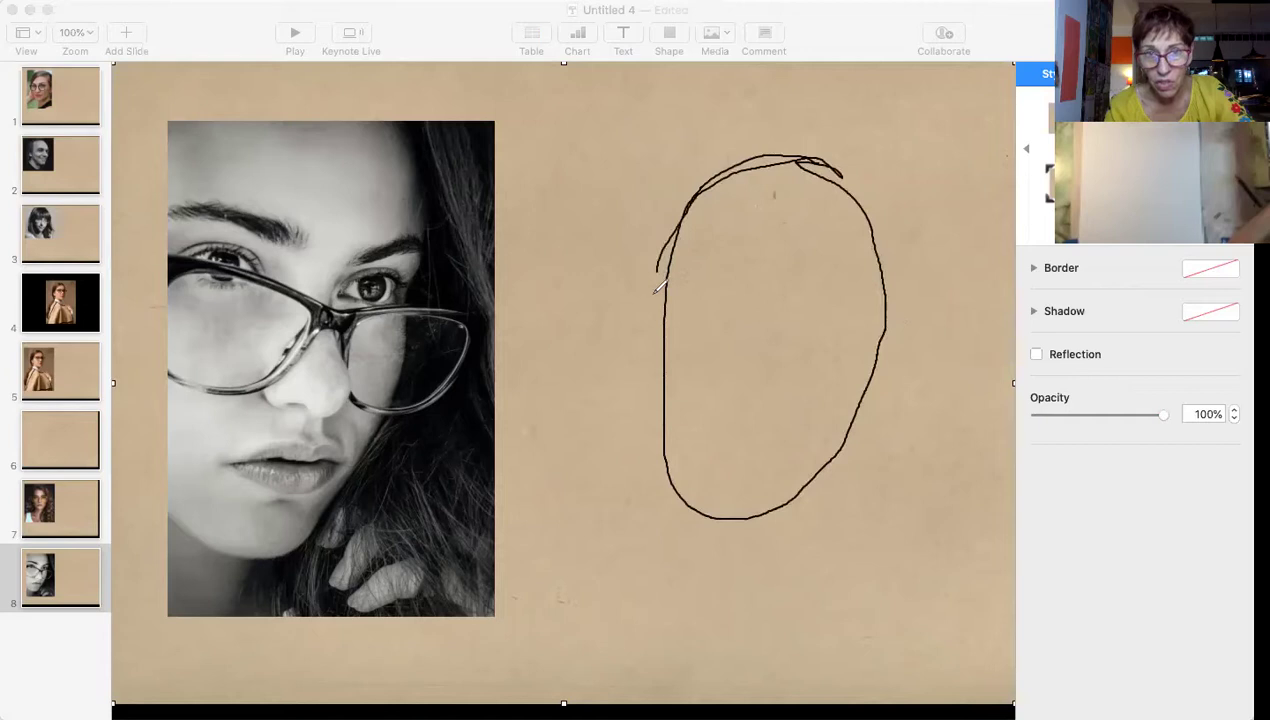
mouse_move(654, 297)
mouse_down()
mouse_move(680, 316)
mouse_move(777, 333)
mouse_move(926, 326)
mouse_up()
drag(776, 322, 681, 320)
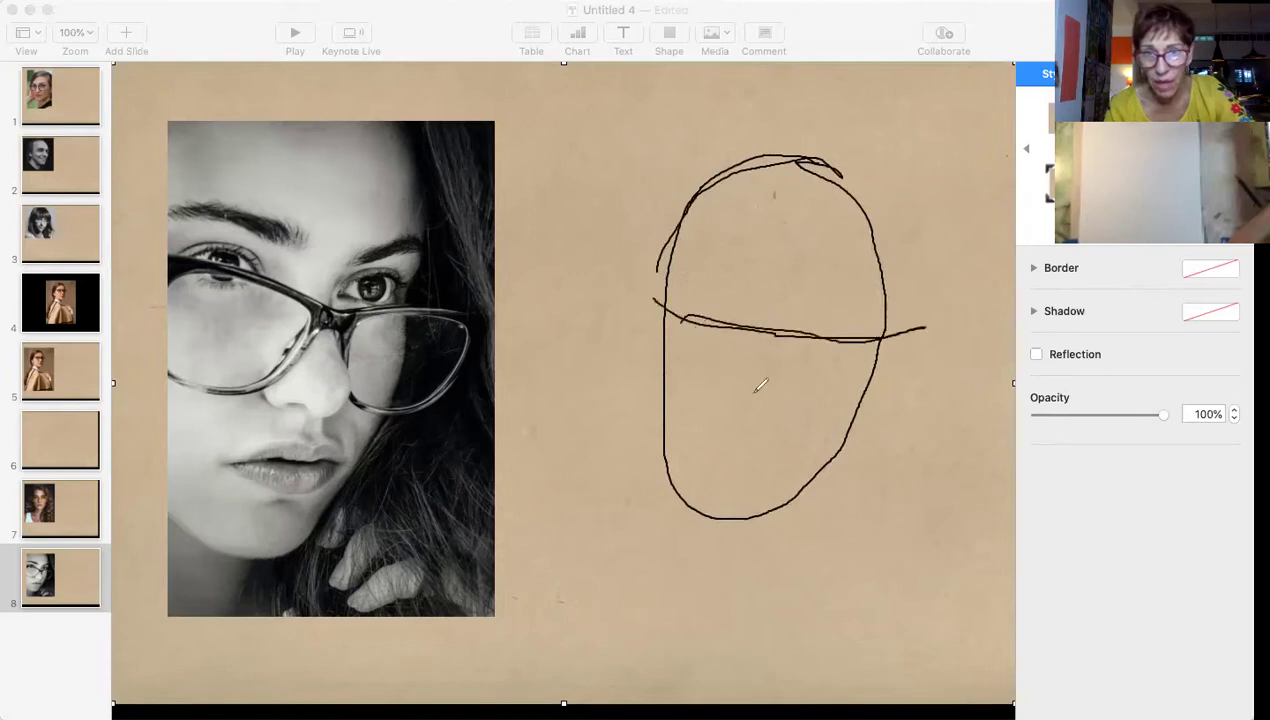
drag(789, 404, 822, 403)
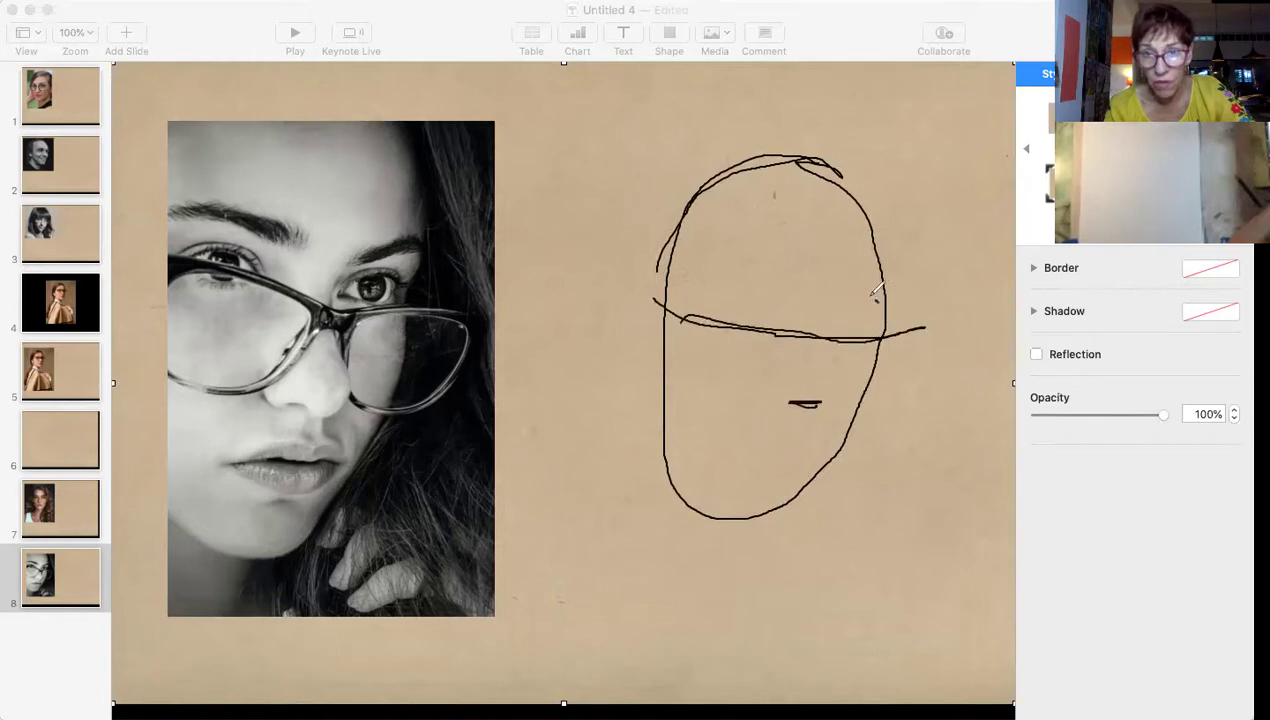
mouse_move(876, 296)
mouse_down()
mouse_move(857, 290)
mouse_move(832, 338)
mouse_up()
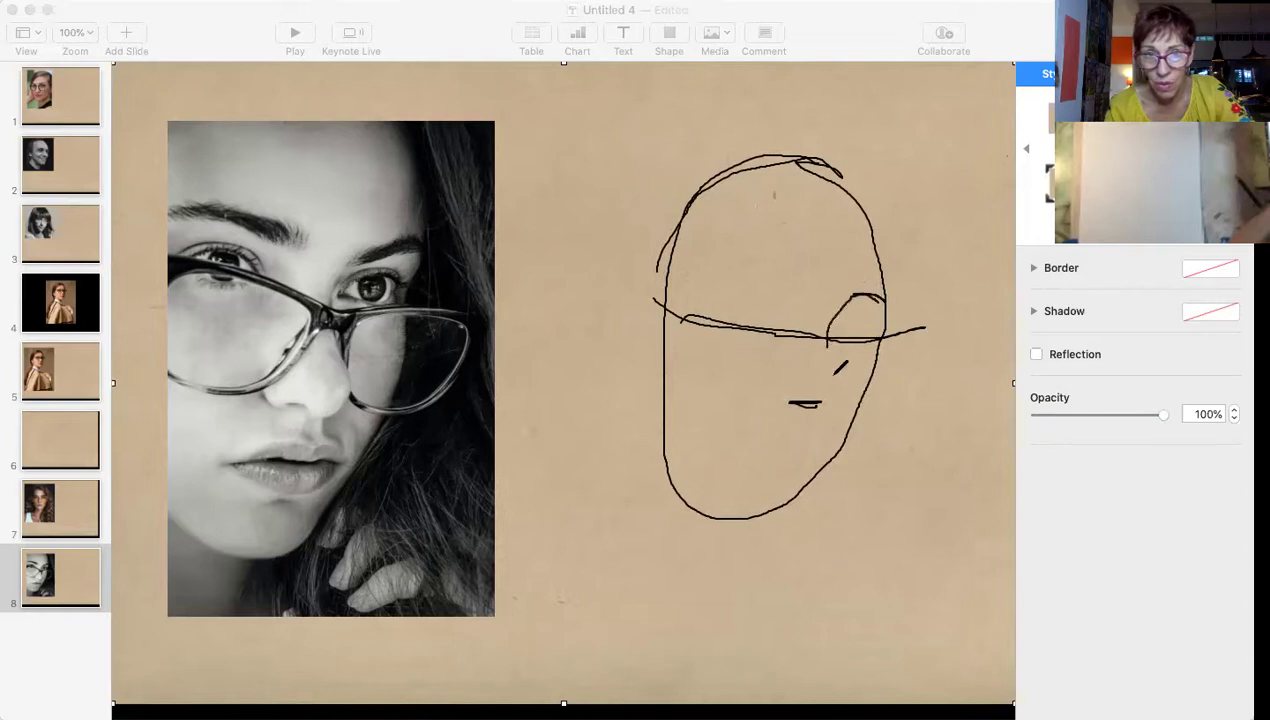
mouse_move(839, 389)
mouse_down()
mouse_move(804, 404)
mouse_move(799, 435)
mouse_move(839, 421)
mouse_move(815, 446)
mouse_up()
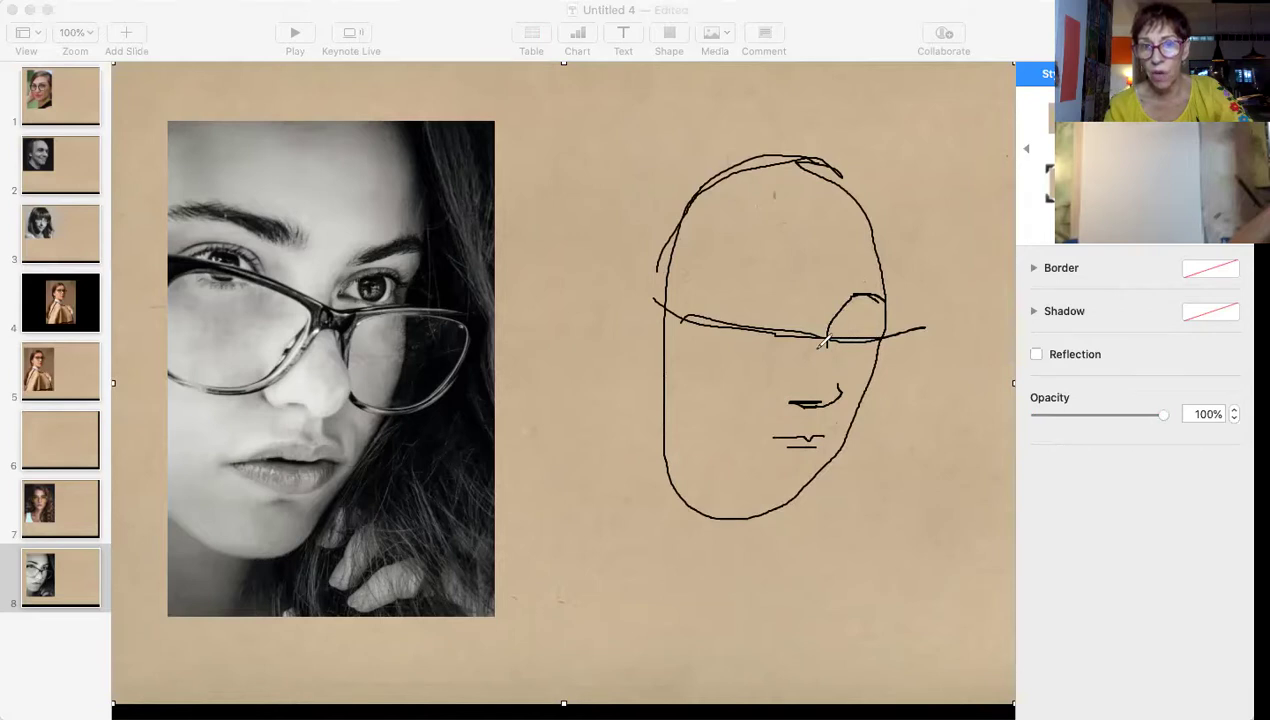
Add the left eye, nose base and left lens edge to the slide 8 head sketch.
mouse_move(816, 347)
mouse_down()
mouse_move(842, 344)
mouse_move(822, 363)
mouse_move(843, 365)
mouse_move(880, 318)
mouse_up()
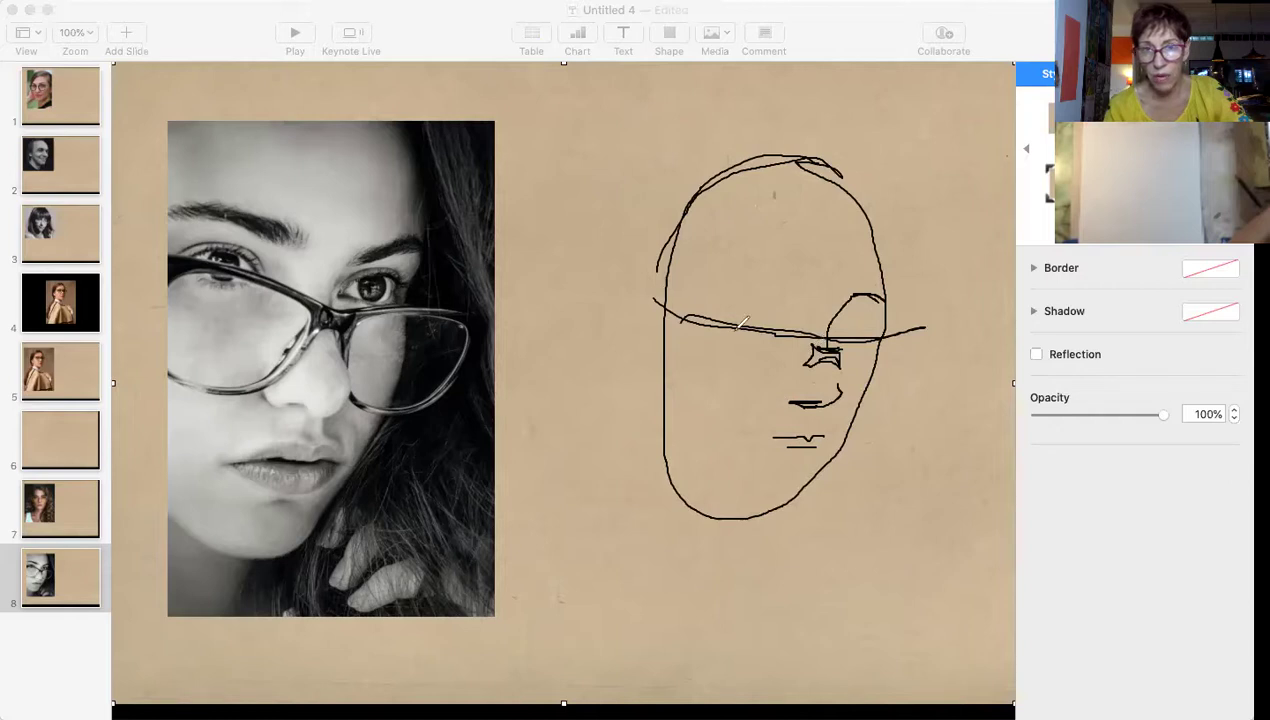
mouse_move(740, 322)
mouse_down()
mouse_move(728, 338)
mouse_move(737, 324)
mouse_move(815, 338)
mouse_move(746, 328)
mouse_up()
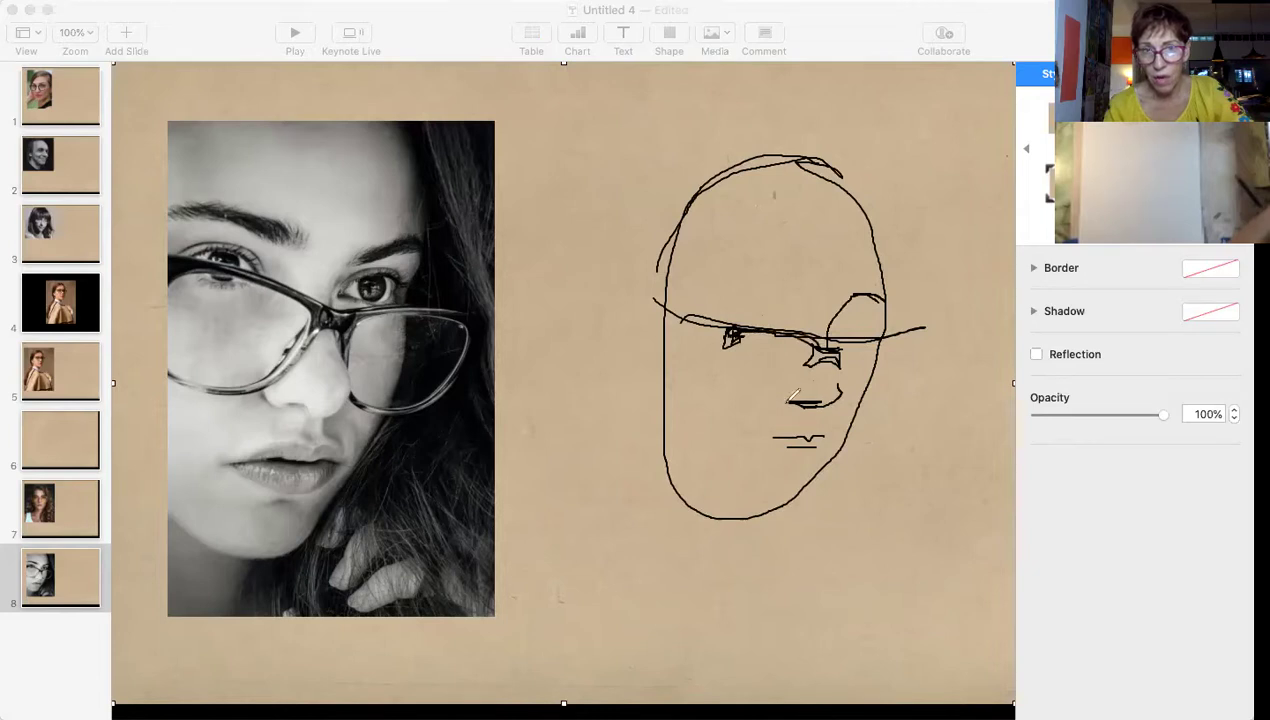
mouse_move(784, 386)
mouse_down()
mouse_move(780, 398)
mouse_move(815, 401)
mouse_up()
drag(747, 397, 770, 397)
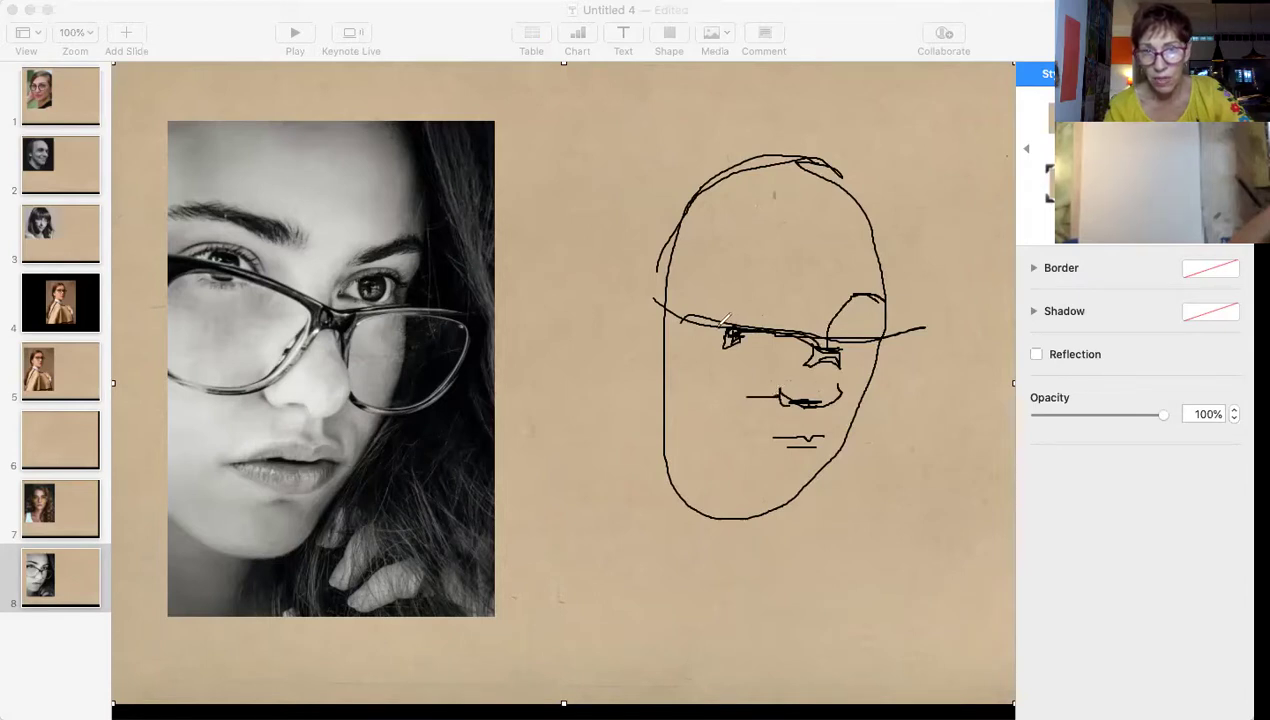
mouse_move(718, 334)
mouse_down()
mouse_move(736, 380)
mouse_move(776, 393)
mouse_move(746, 391)
mouse_move(734, 320)
mouse_up()
drag(808, 362, 787, 388)
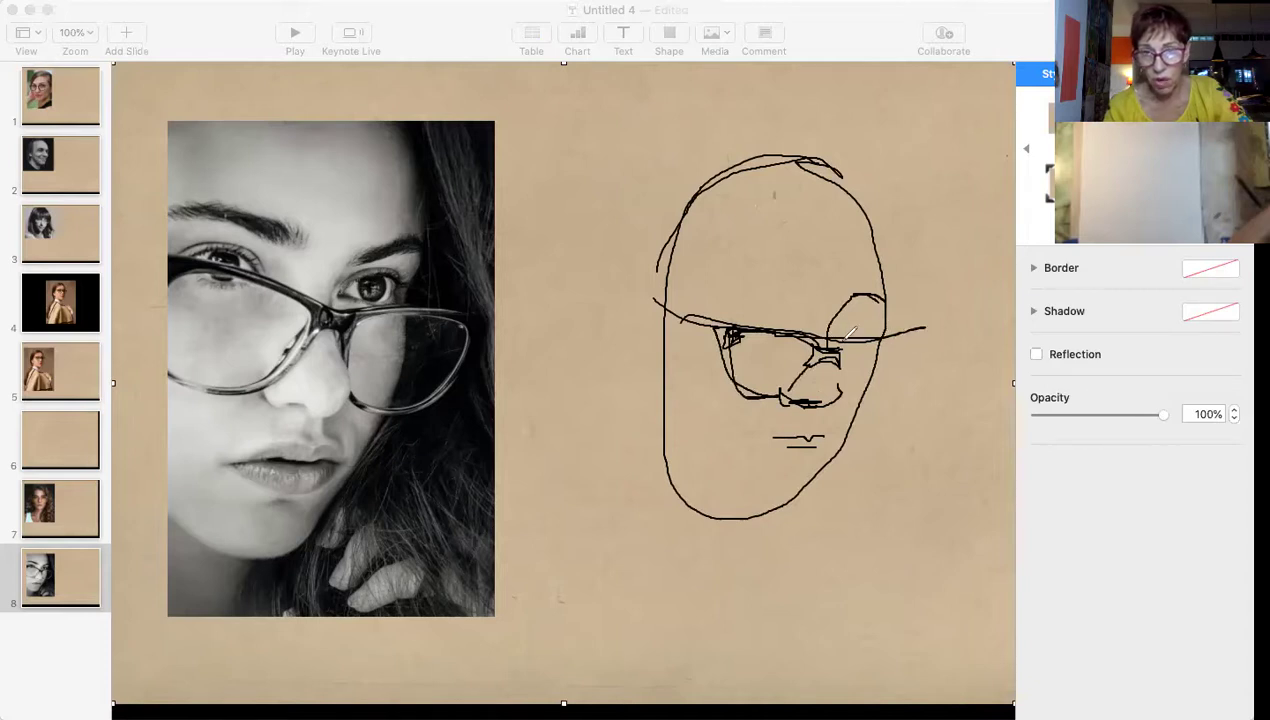
Extend the glasses line, draw both eyes inside the lenses, and add a jaw line.
drag(882, 340, 912, 342)
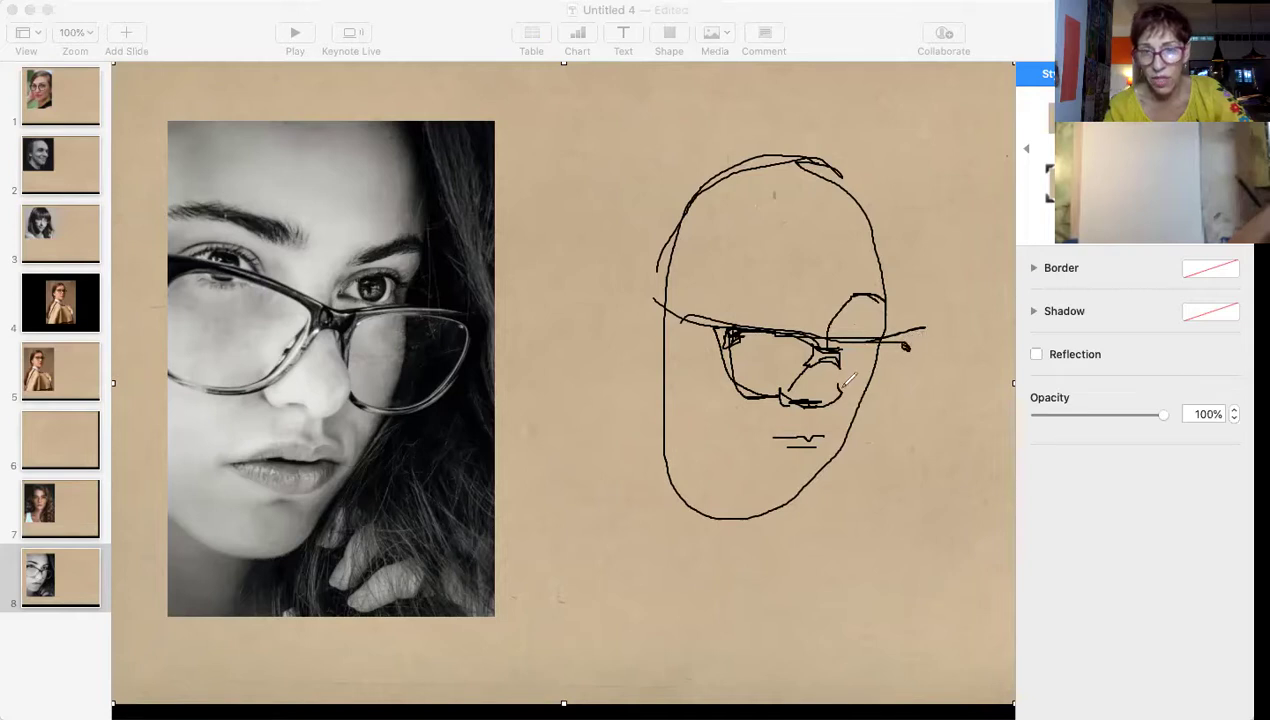
mouse_move(859, 389)
mouse_down()
mouse_move(847, 402)
mouse_move(880, 404)
mouse_move(905, 345)
mouse_move(885, 395)
mouse_move(900, 368)
mouse_move(892, 384)
mouse_move(858, 384)
mouse_up()
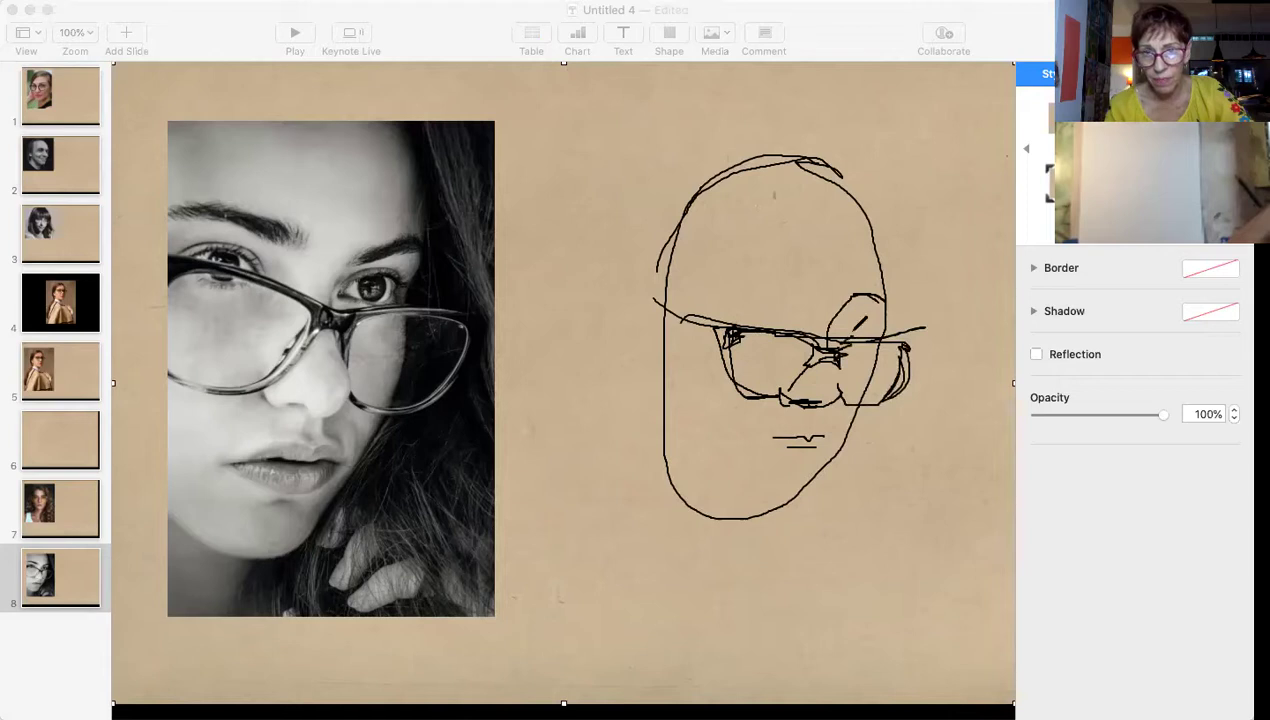
mouse_move(855, 327)
mouse_down()
mouse_move(870, 328)
mouse_move(855, 320)
mouse_move(875, 308)
mouse_move(845, 330)
mouse_move(868, 328)
mouse_up()
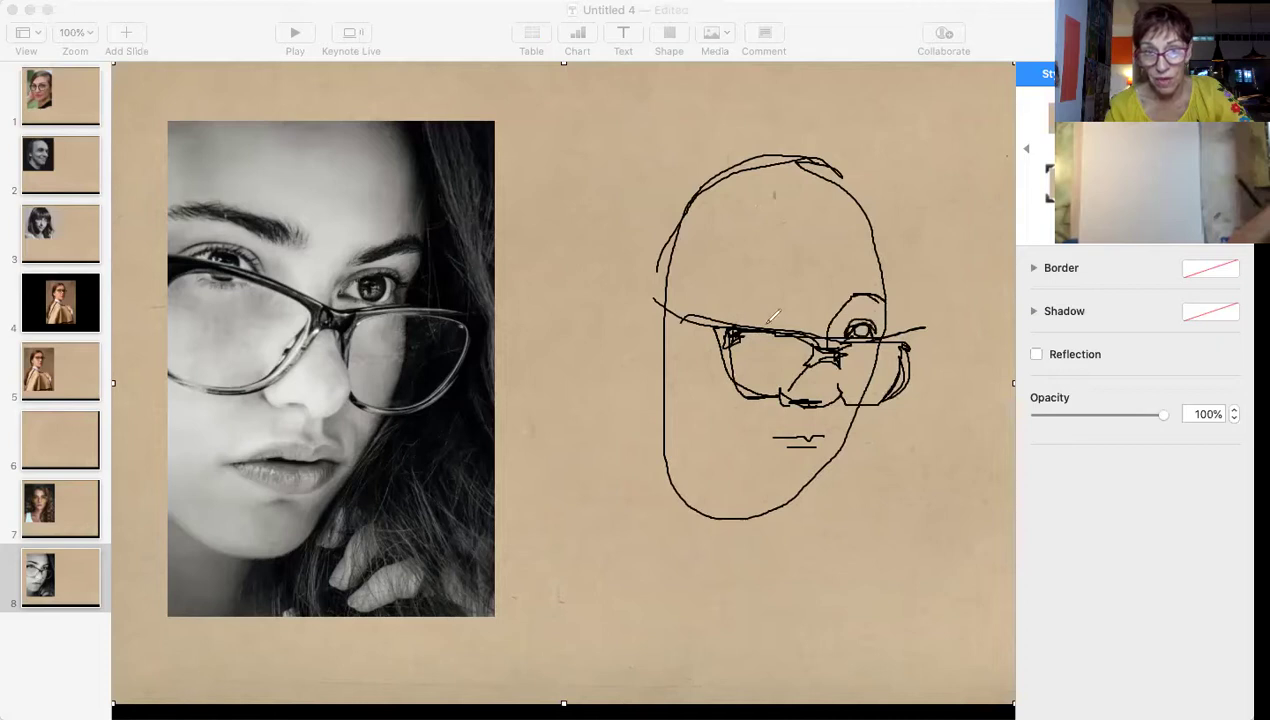
mouse_move(772, 312)
mouse_down()
mouse_move(750, 326)
mouse_move(788, 322)
mouse_move(742, 286)
mouse_move(790, 280)
mouse_move(808, 293)
mouse_move(742, 266)
mouse_move(734, 293)
mouse_up()
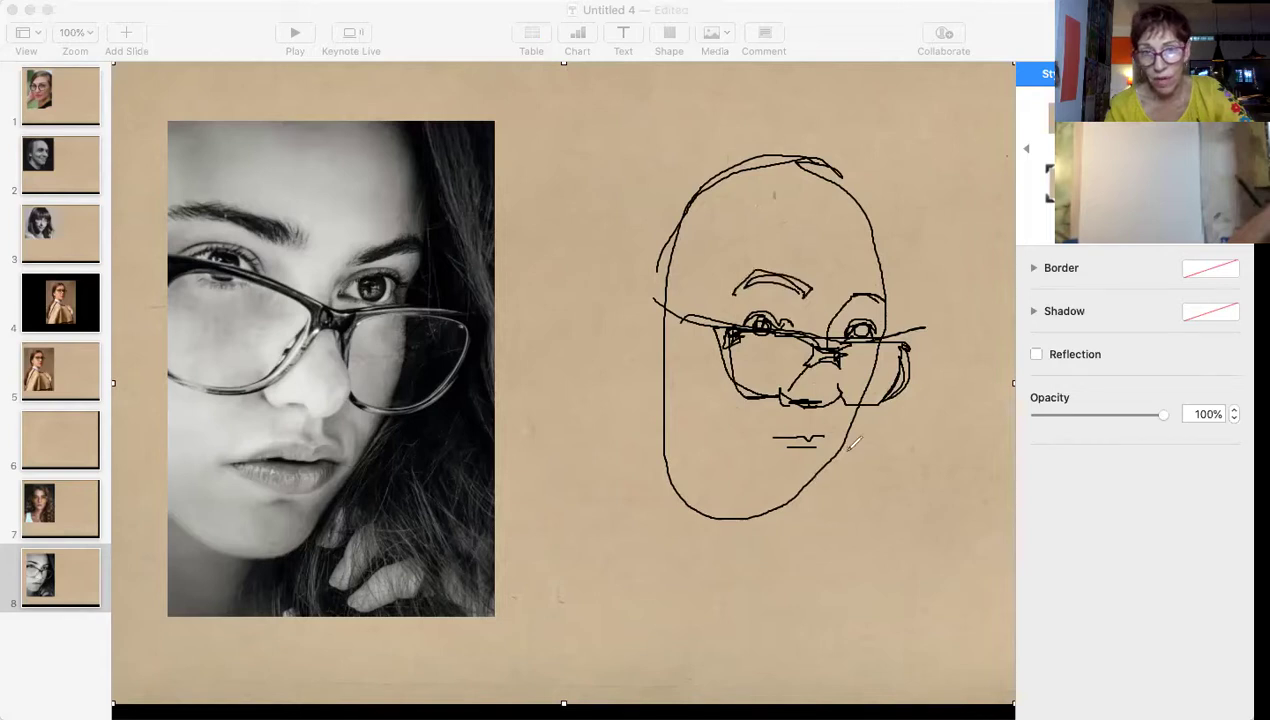
mouse_move(849, 426)
mouse_down()
mouse_move(804, 495)
mouse_move(748, 496)
mouse_move(693, 462)
mouse_move(668, 396)
mouse_up()
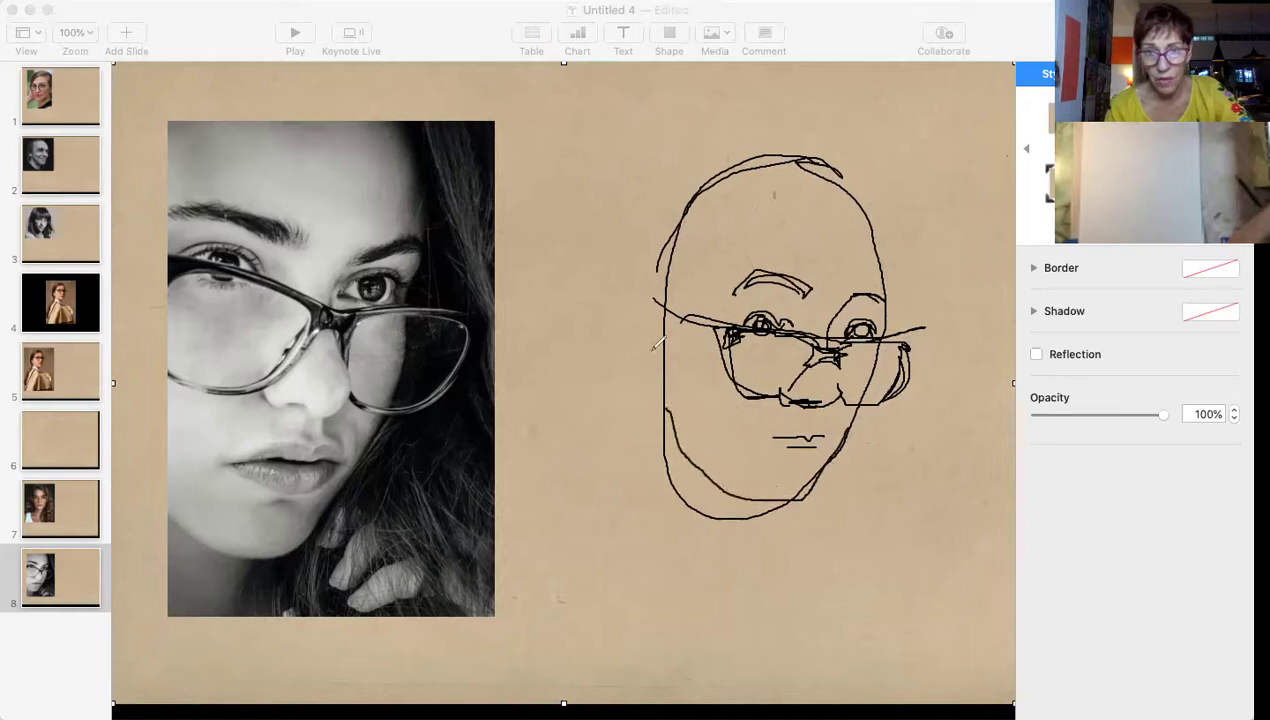
Draw the ear, back of the head, hair from temple to crown with a fringe, and shoulder lines.
drag(660, 352, 636, 342)
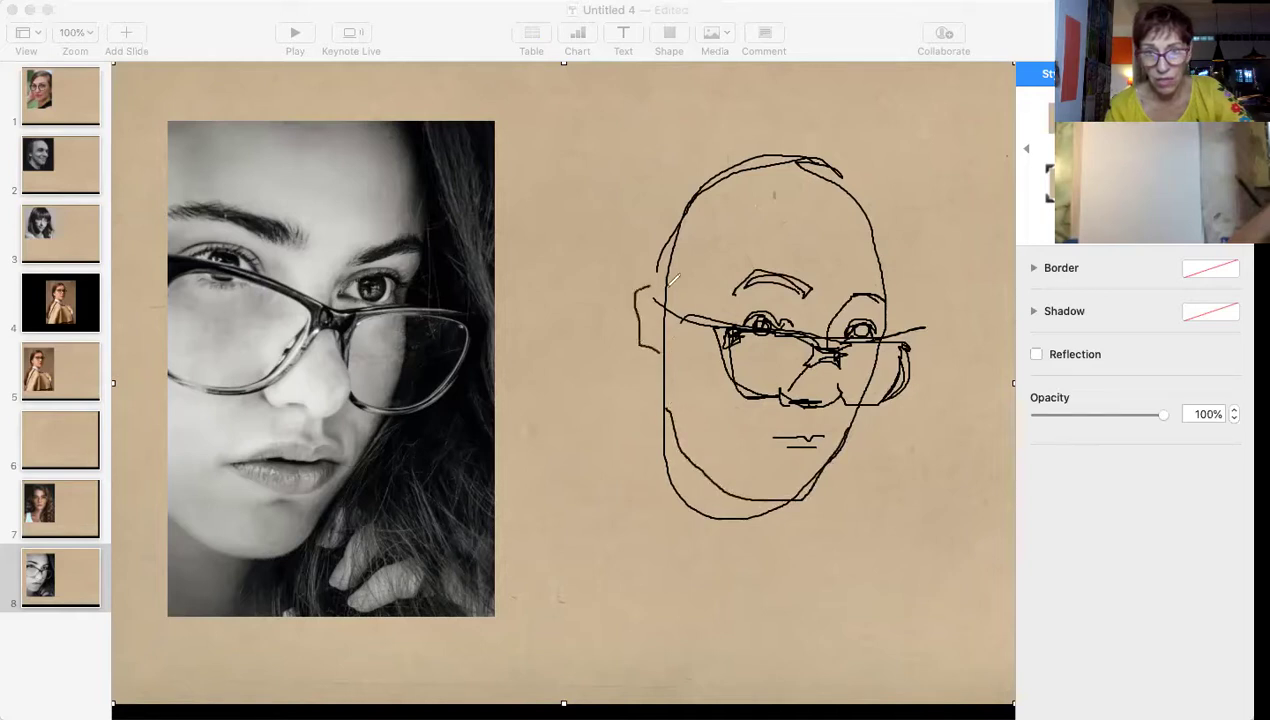
mouse_move(640, 287)
mouse_down()
mouse_move(666, 282)
mouse_move(640, 222)
mouse_up()
drag(665, 180, 632, 232)
mouse_move(630, 262)
mouse_down()
mouse_move(606, 460)
mouse_move(566, 480)
mouse_move(563, 512)
mouse_move(610, 556)
mouse_up()
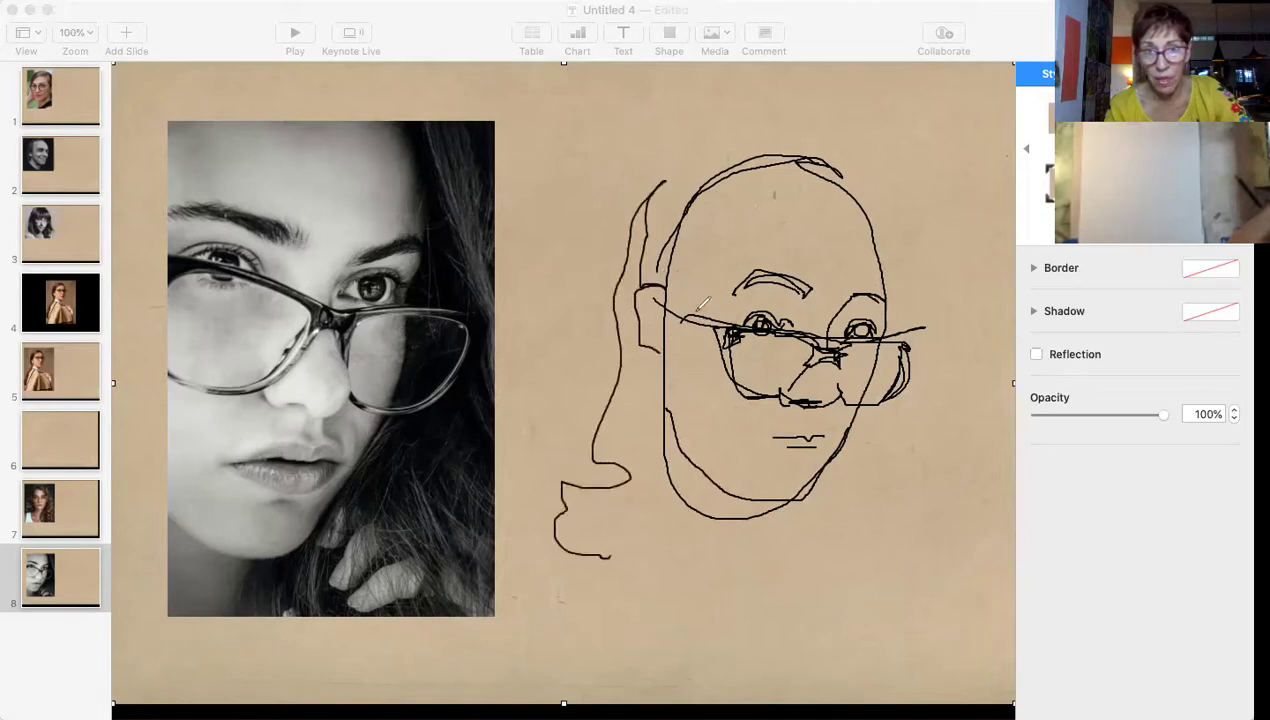
mouse_move(671, 283)
mouse_down()
mouse_move(767, 212)
mouse_move(853, 173)
mouse_up()
mouse_move(766, 245)
mouse_down()
mouse_move(841, 230)
mouse_move(864, 210)
mouse_move(856, 245)
mouse_up()
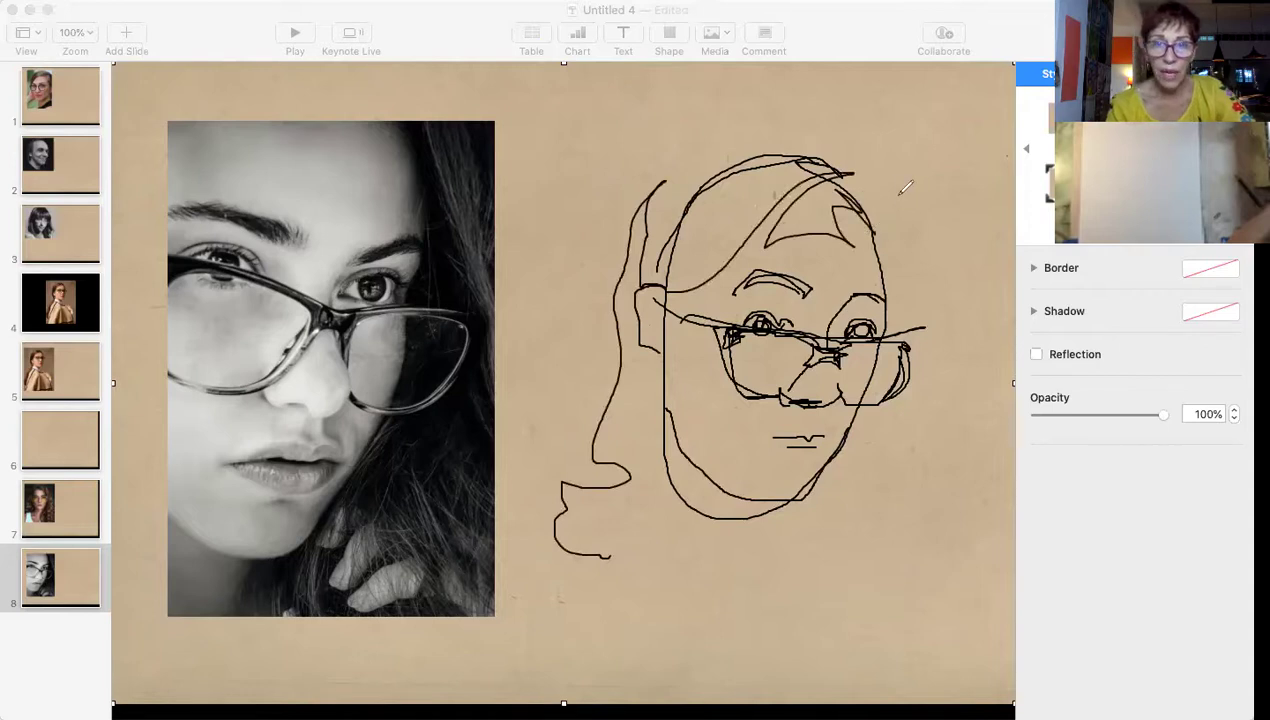
mouse_move(900, 195)
mouse_down()
mouse_move(702, 204)
mouse_move(702, 603)
mouse_move(726, 614)
mouse_move(876, 598)
mouse_up()
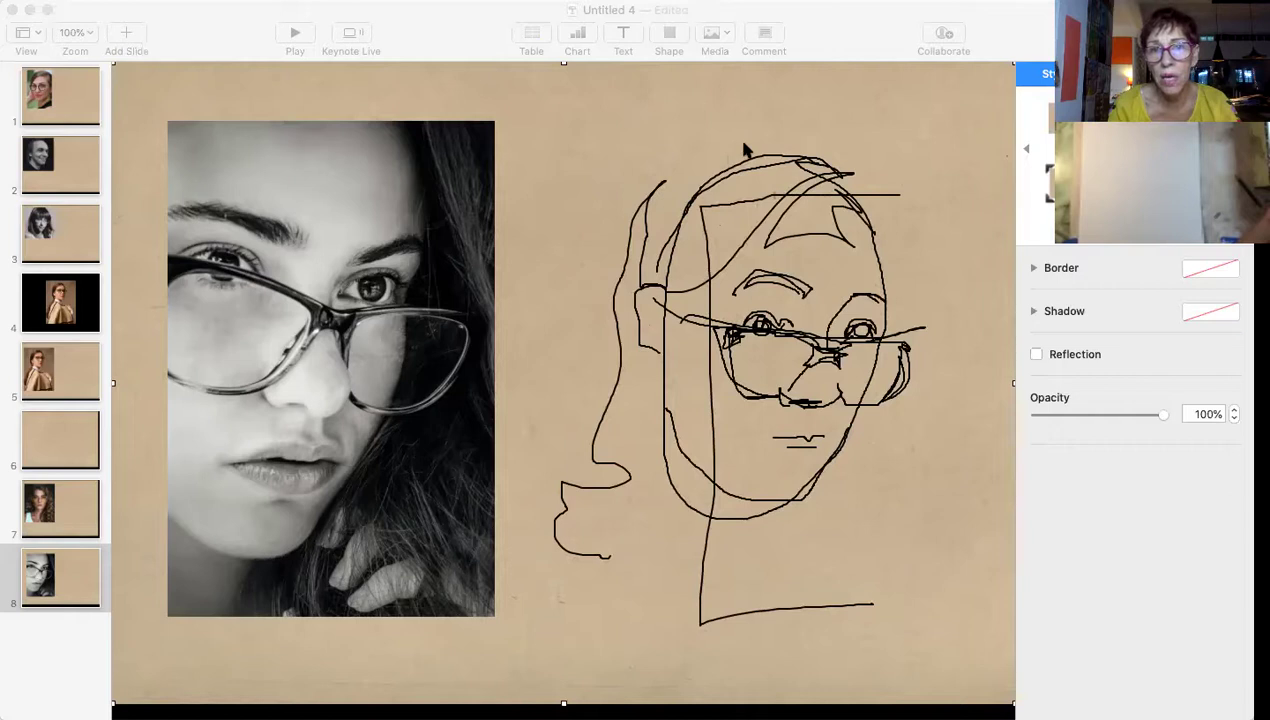
Erase the slide 8 sketch and switch to slide 7's colour portrait, ready to draw.
key(super+z)
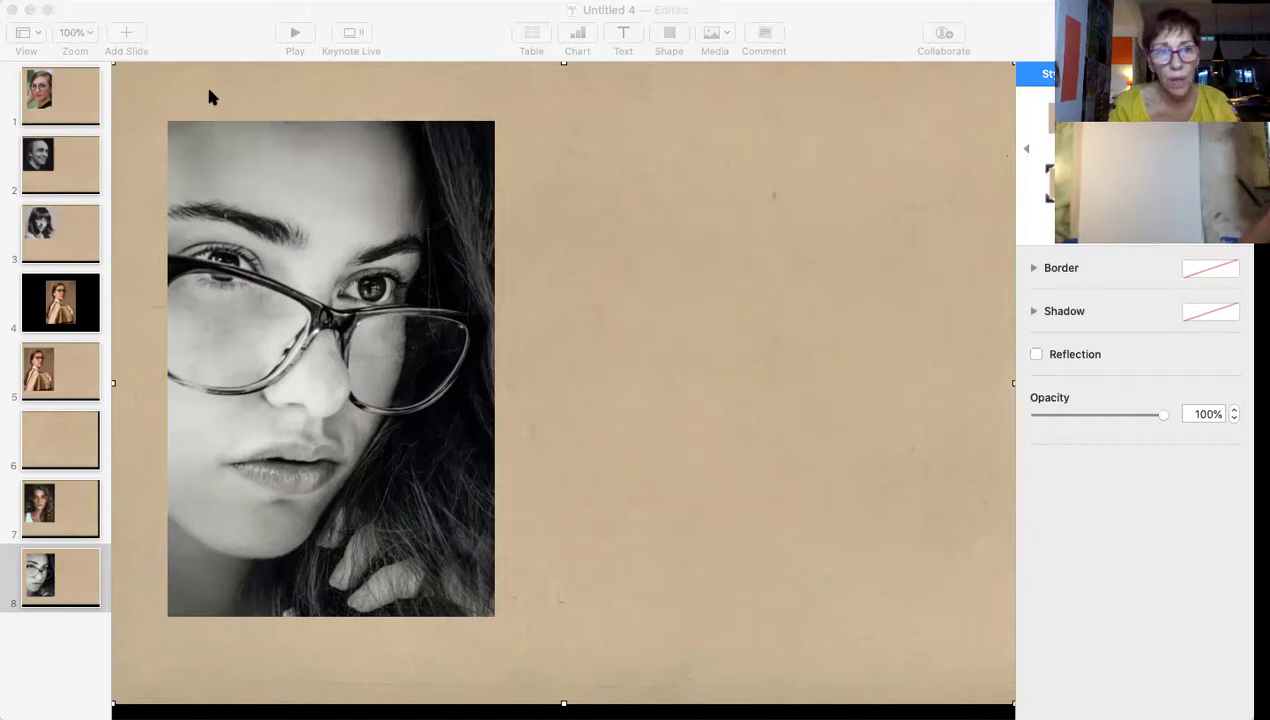
click(78, 499)
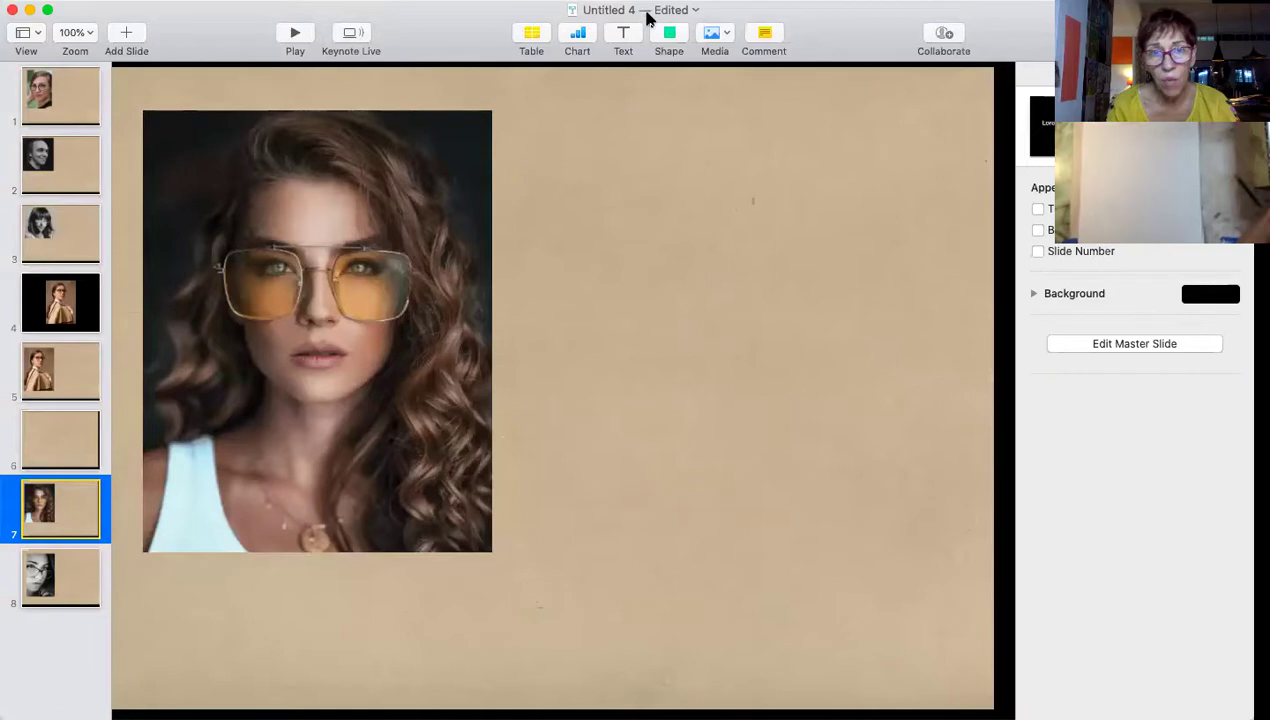
click(702, 187)
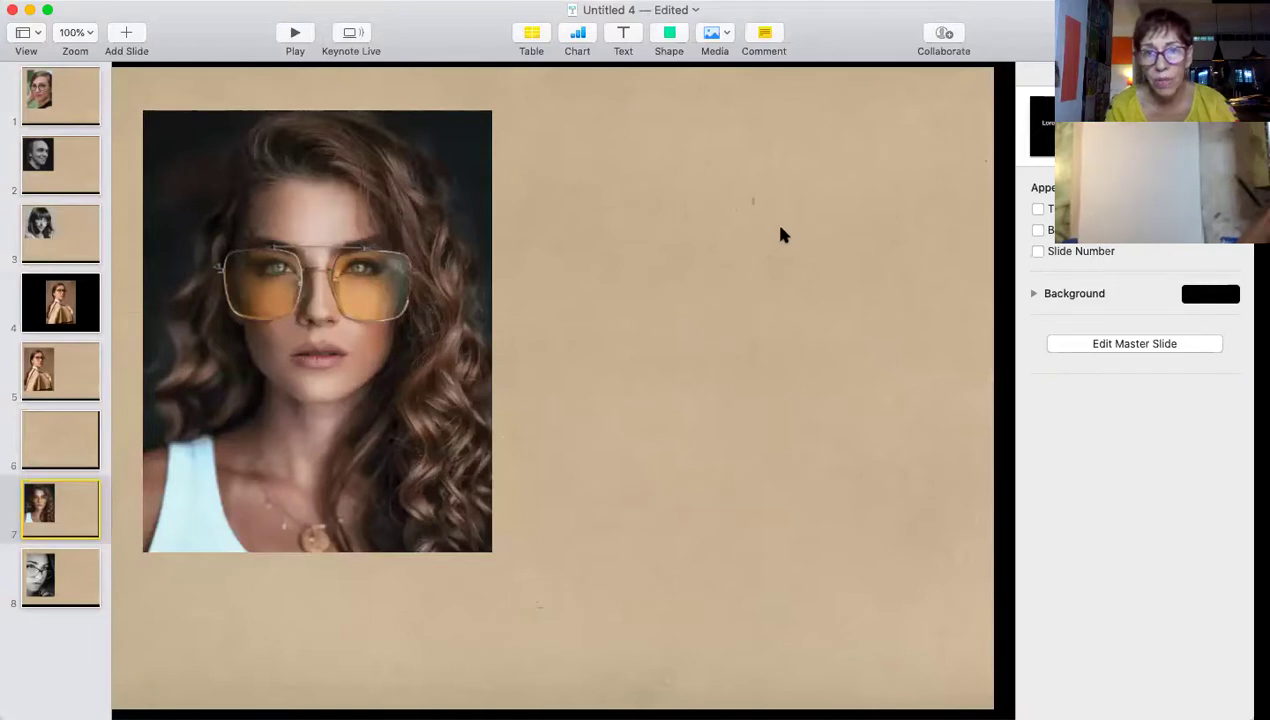
Sketch an oval head with a glasses line across it and a short mouth.
mouse_move(782, 229)
mouse_down()
mouse_move(705, 237)
mouse_move(681, 307)
mouse_up()
mouse_move(683, 368)
mouse_down()
mouse_move(716, 452)
mouse_move(745, 458)
mouse_move(795, 424)
mouse_move(822, 366)
mouse_move(820, 262)
mouse_move(800, 210)
mouse_move(768, 216)
mouse_move(783, 195)
mouse_move(820, 252)
mouse_up()
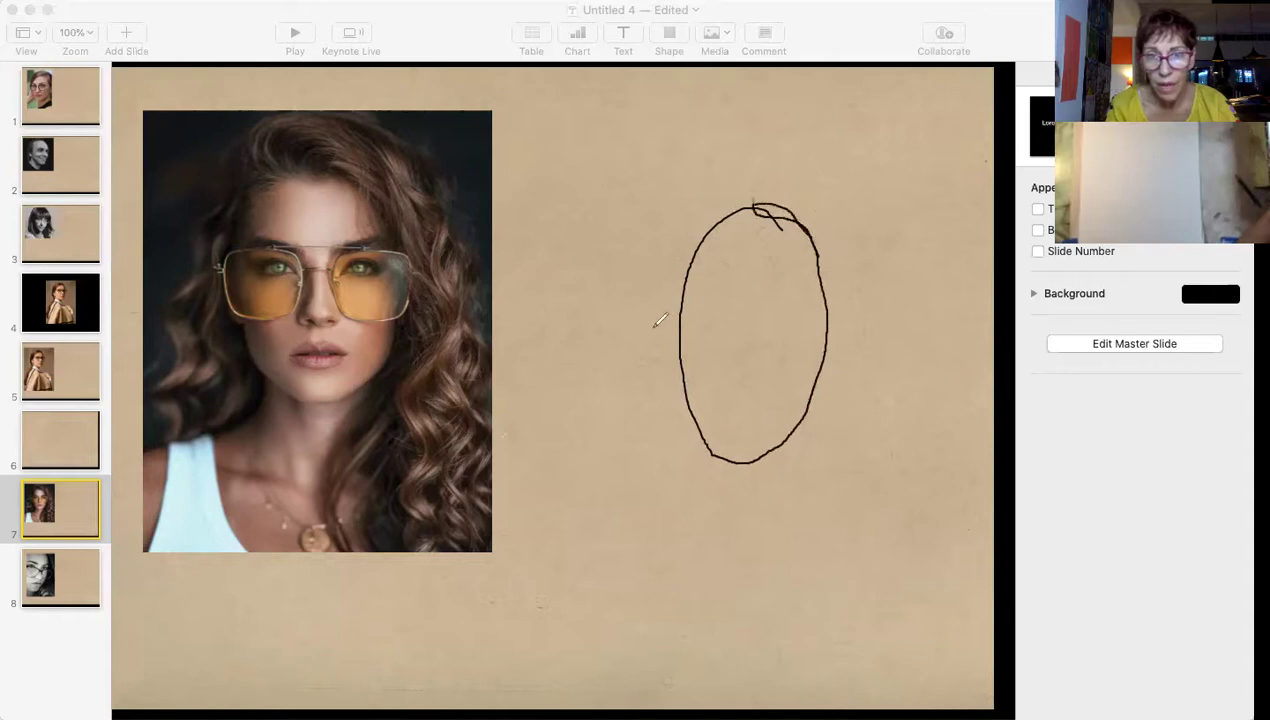
mouse_move(649, 329)
mouse_down()
mouse_move(758, 317)
mouse_move(864, 336)
mouse_up()
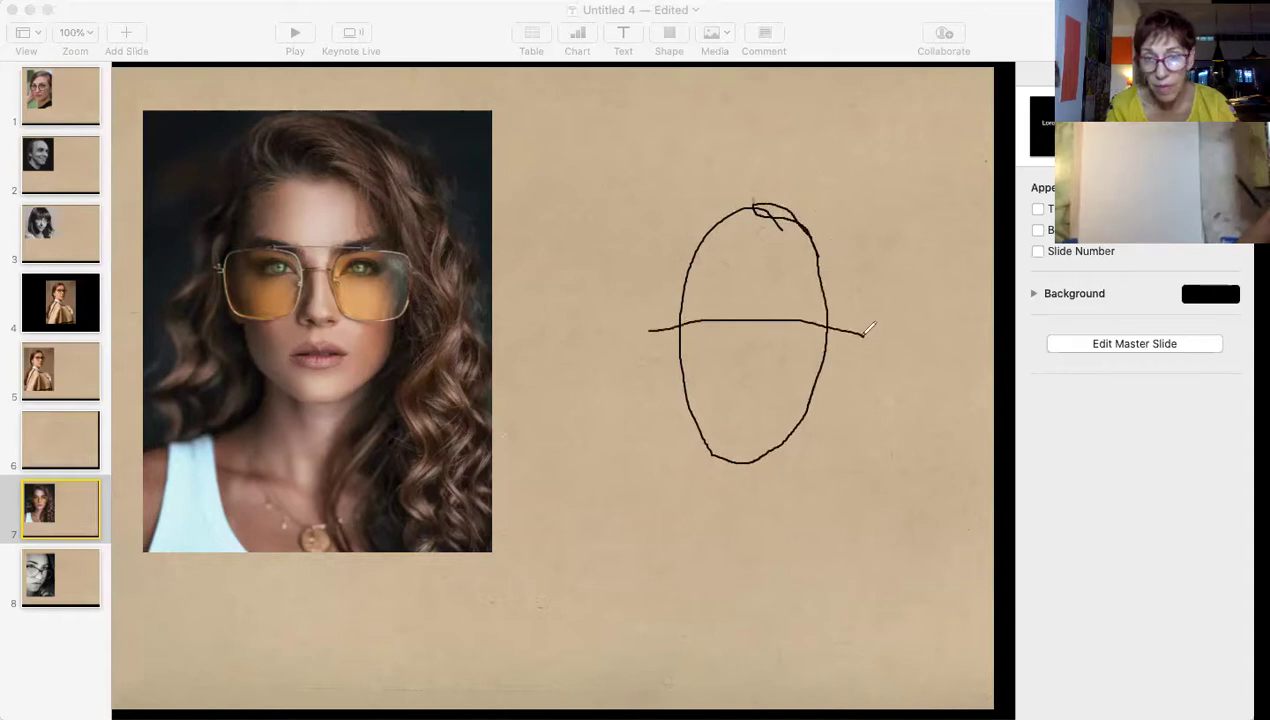
drag(737, 374, 767, 374)
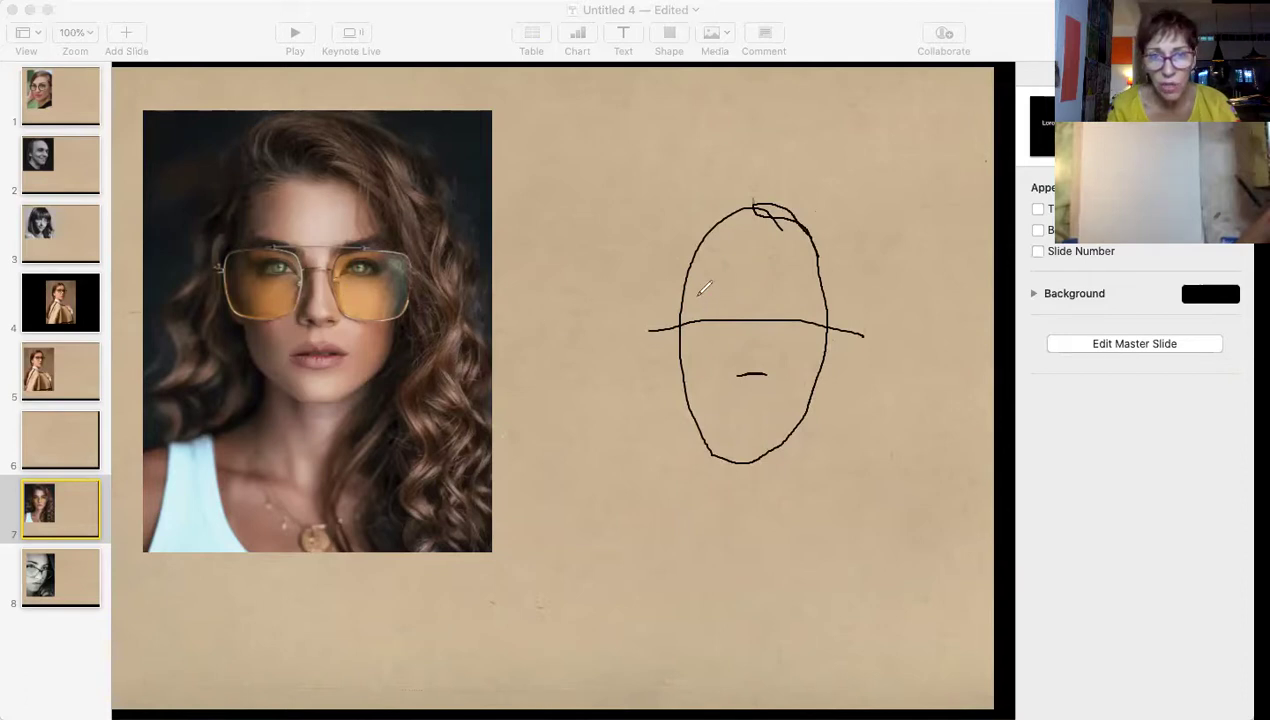
Add a brow curve into an L-shaped nose, a bridge stroke and the left eyebrow.
mouse_move(699, 294)
mouse_down()
mouse_move(749, 303)
mouse_move(741, 373)
mouse_move(757, 320)
mouse_up()
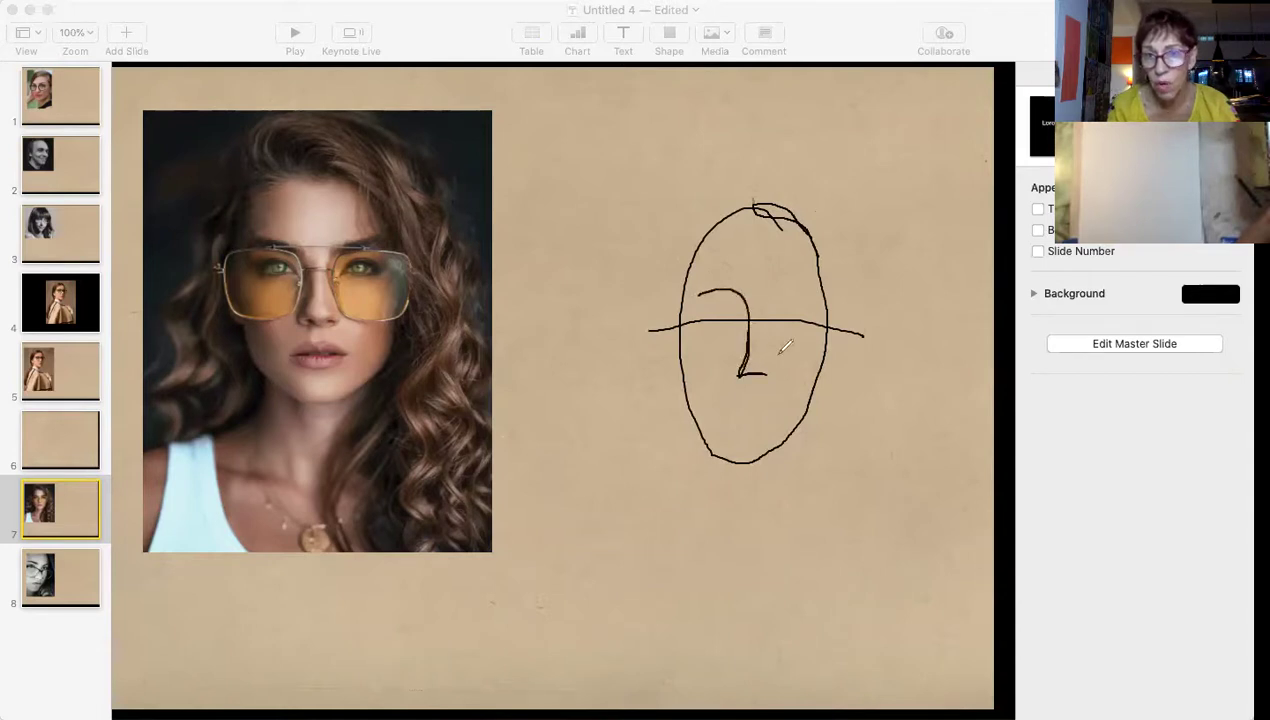
drag(767, 371, 780, 362)
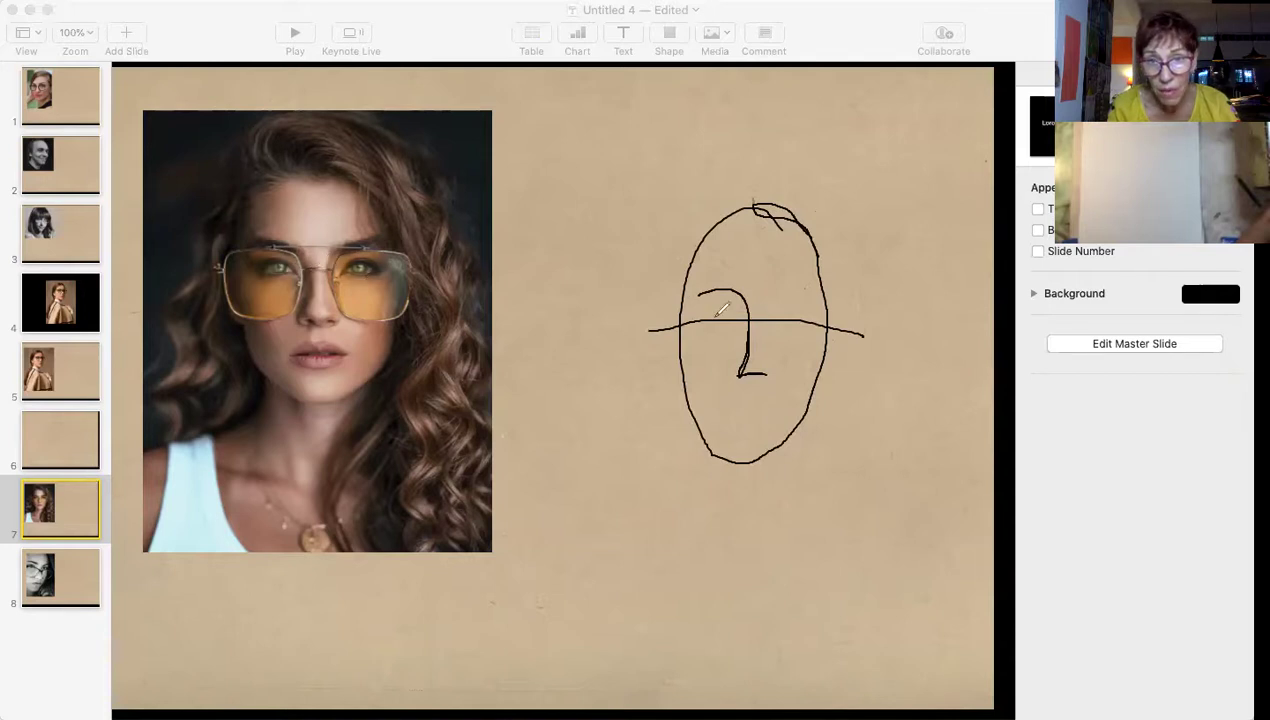
mouse_move(767, 307)
mouse_down()
mouse_move(742, 320)
mouse_move(770, 319)
mouse_move(740, 321)
mouse_move(770, 316)
mouse_move(753, 316)
mouse_up()
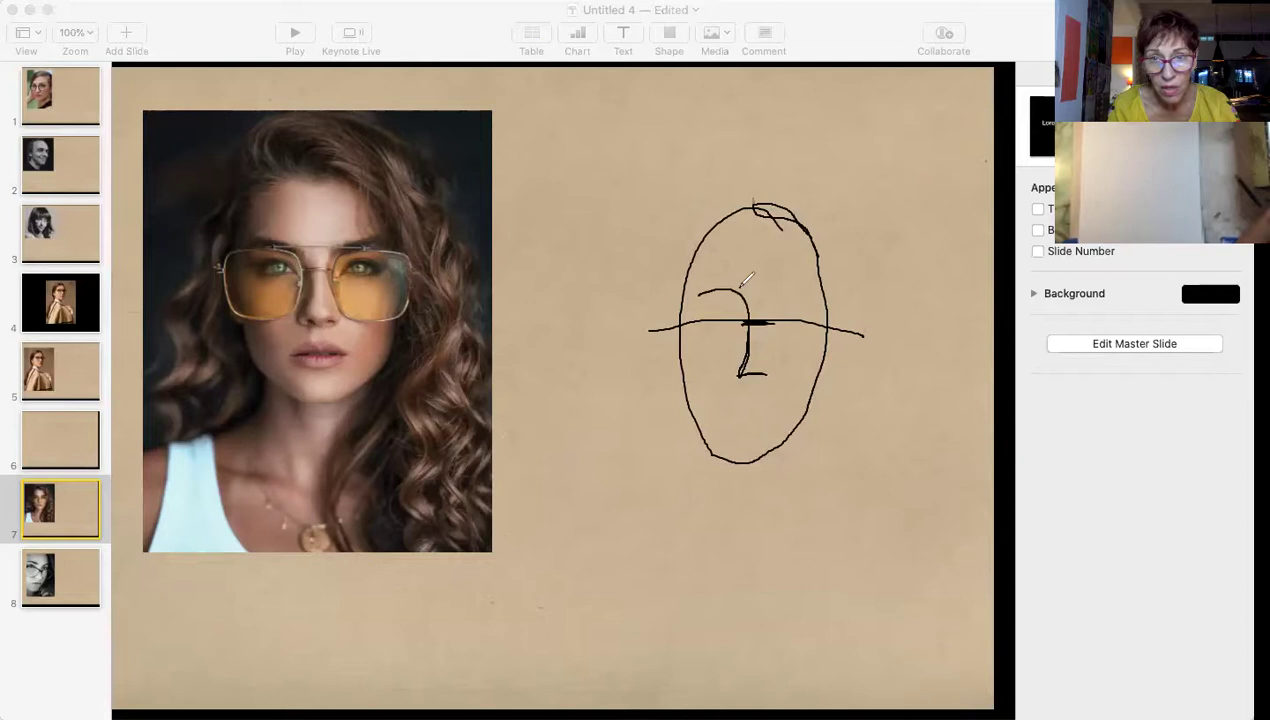
mouse_move(748, 276)
mouse_down()
mouse_move(704, 272)
mouse_move(694, 288)
mouse_move(748, 286)
mouse_up()
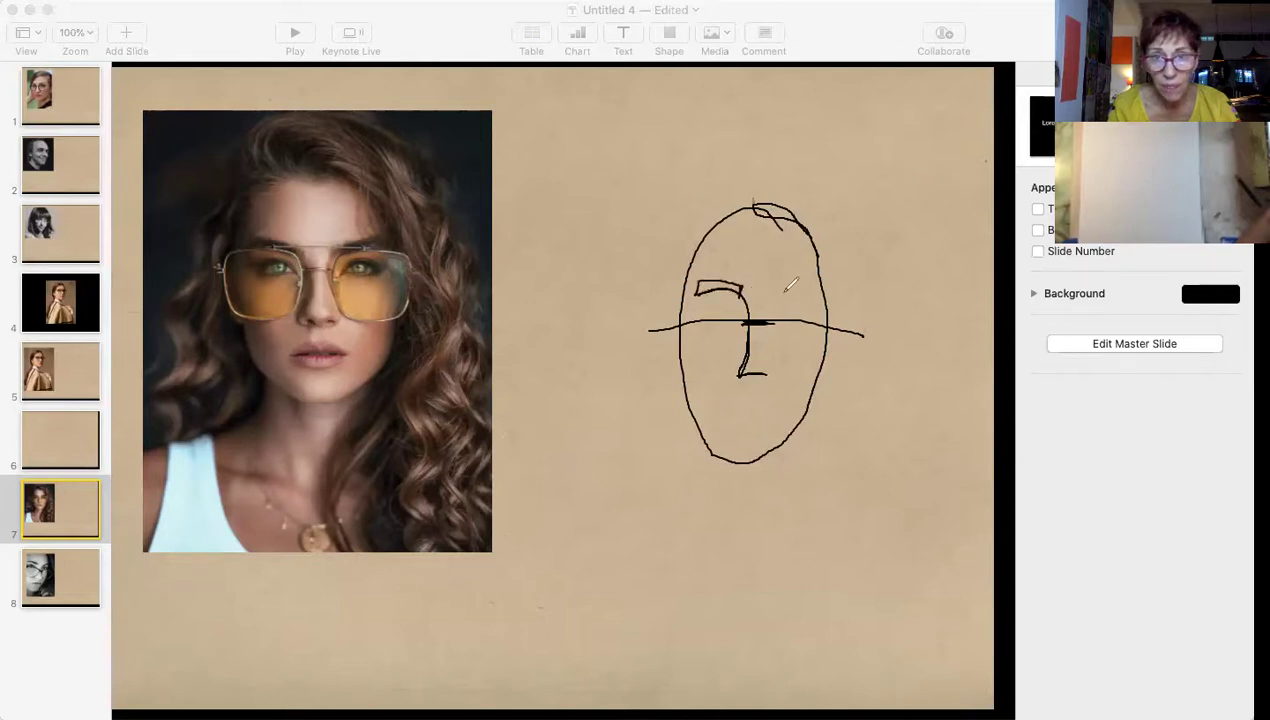
Draw the right eyebrow, lengthen the left, and add glasses arms down both cheeks.
mouse_move(779, 292)
mouse_down()
mouse_move(817, 287)
mouse_move(787, 280)
mouse_move(752, 318)
mouse_up()
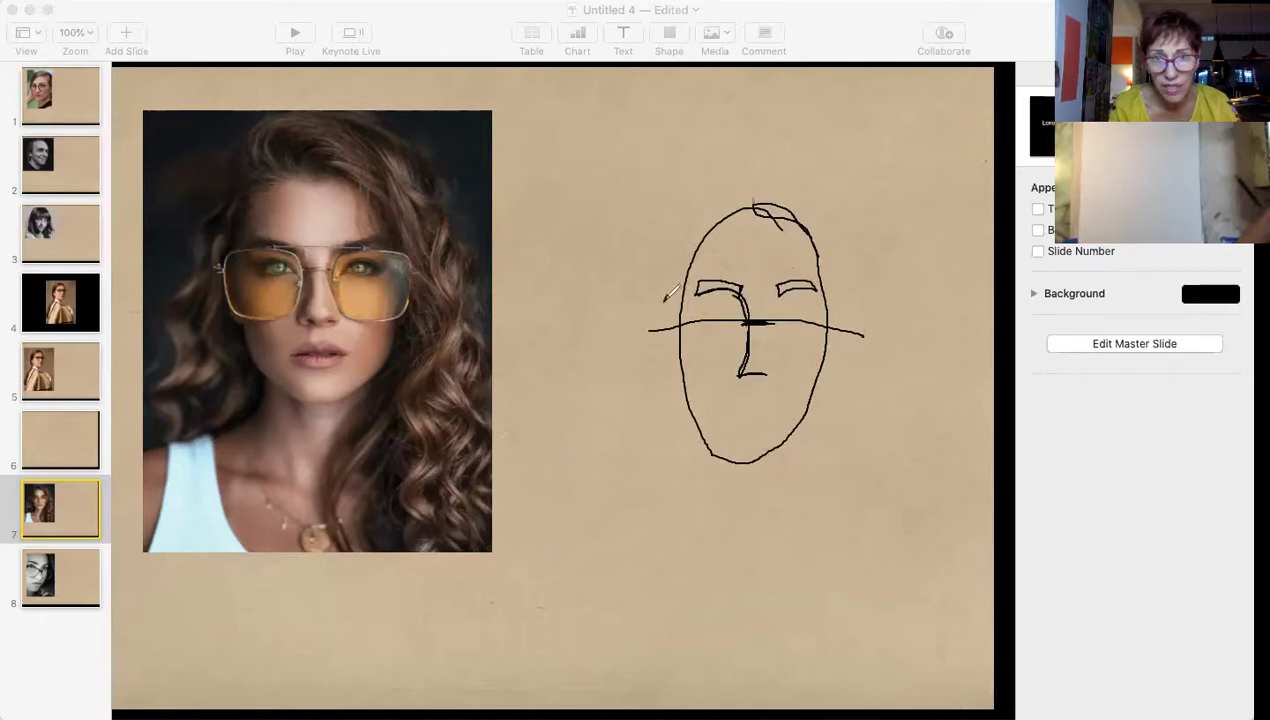
drag(666, 297, 740, 290)
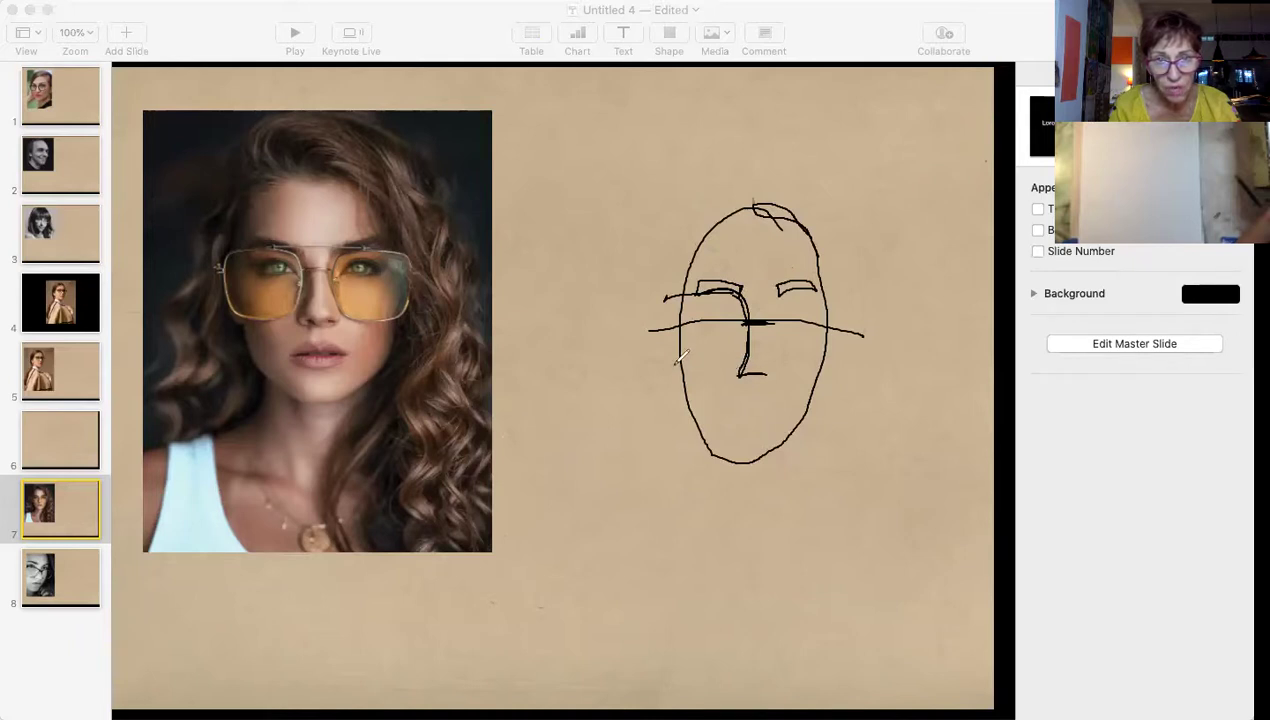
drag(660, 296, 678, 365)
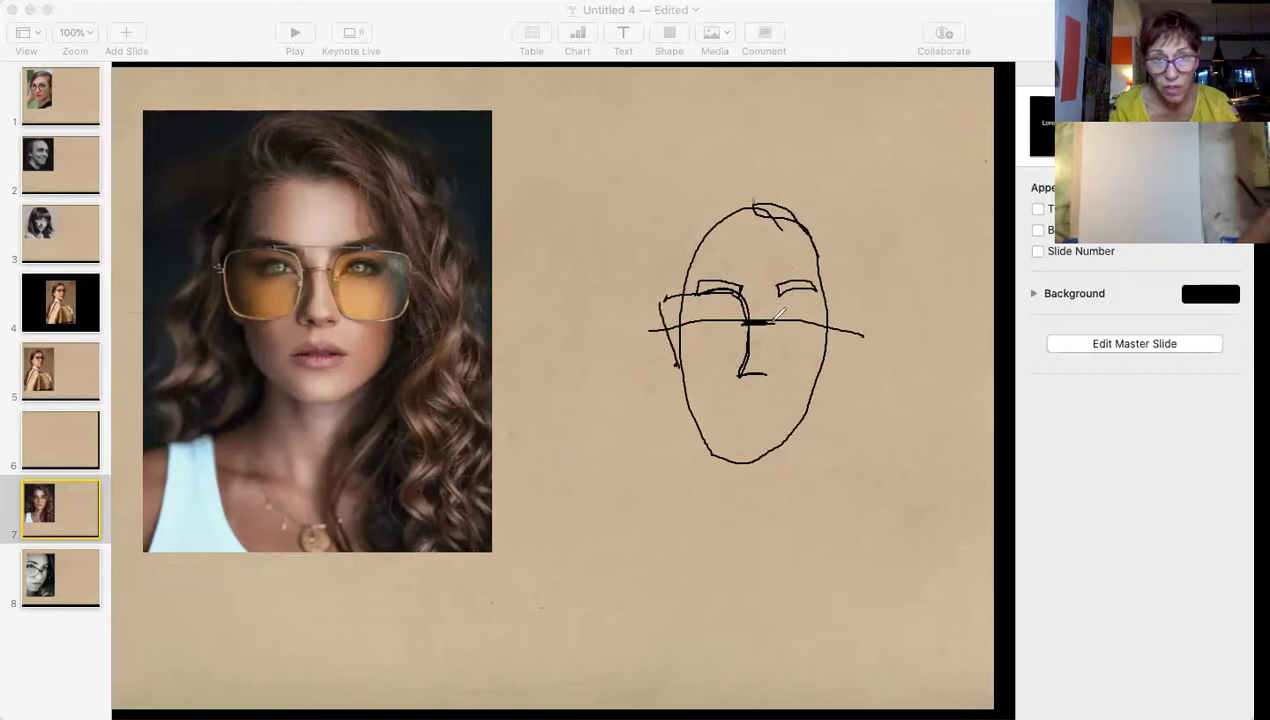
drag(780, 294, 857, 292)
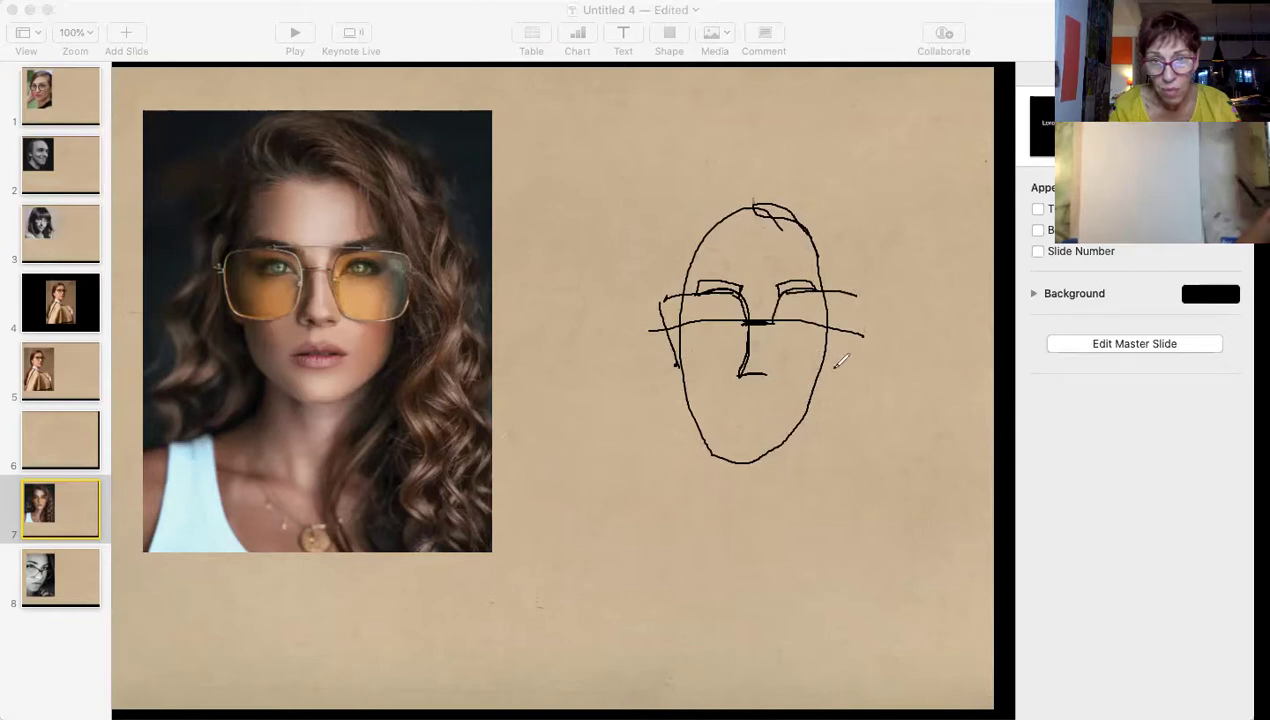
drag(855, 289, 836, 364)
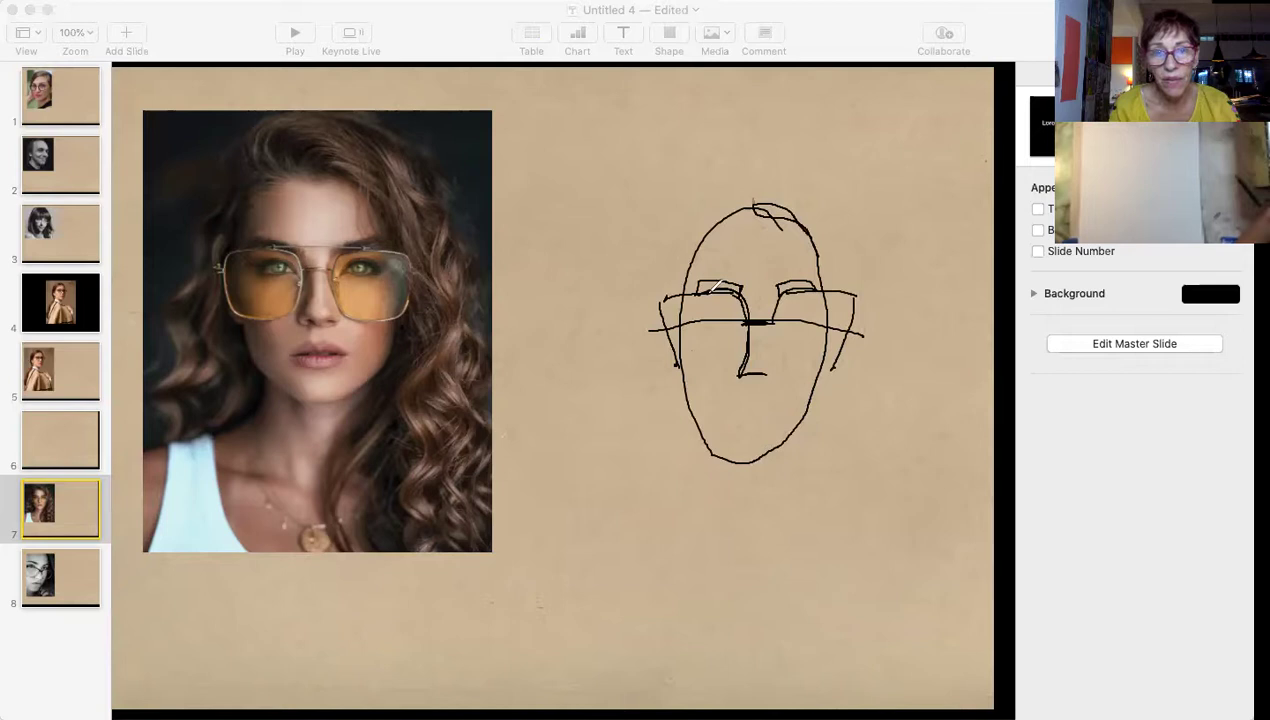
Draw the lens top edge, right lens side, left lens bottom, and lips below the nose.
drag(721, 283, 821, 283)
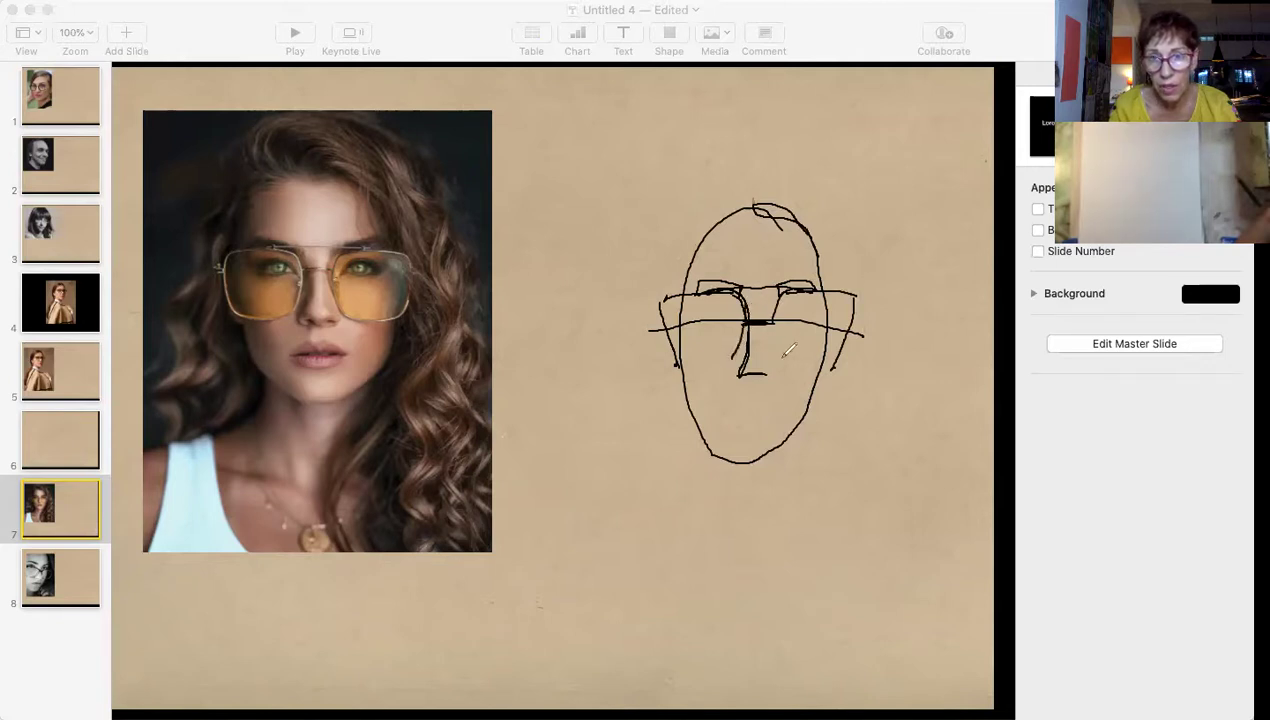
mouse_move(783, 294)
mouse_down()
mouse_move(786, 358)
mouse_move(828, 330)
mouse_up()
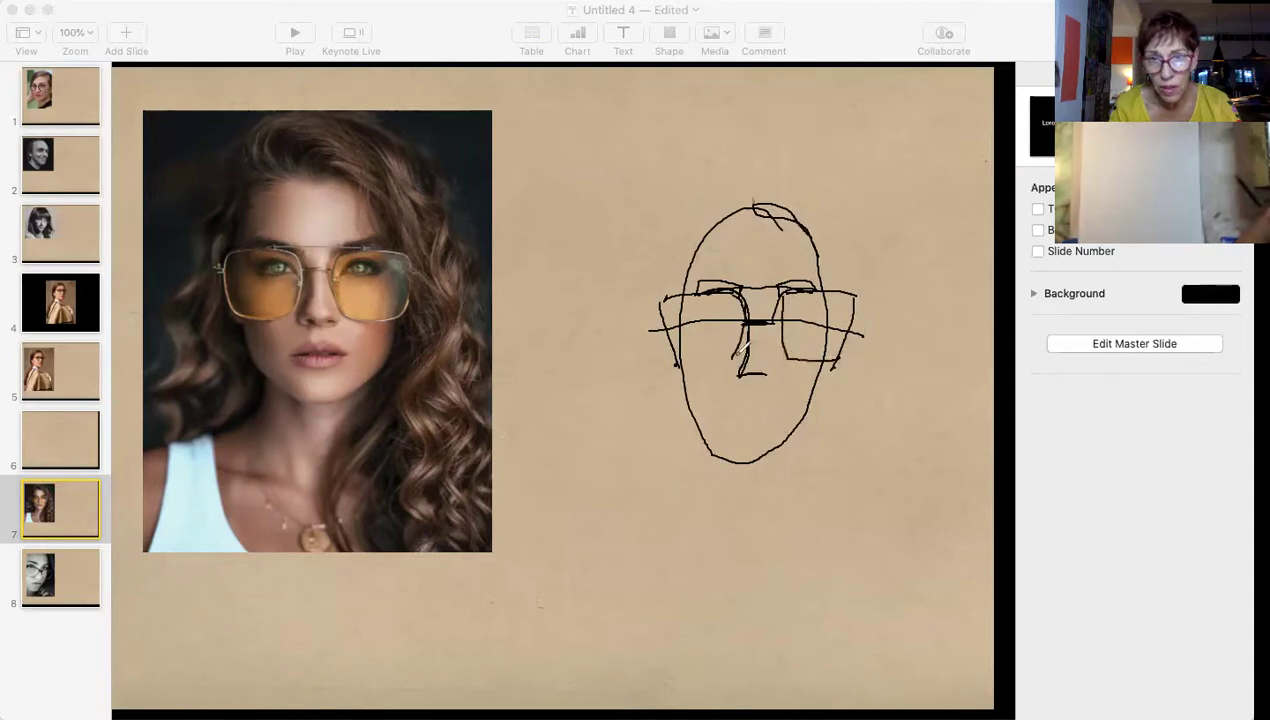
drag(726, 346, 679, 364)
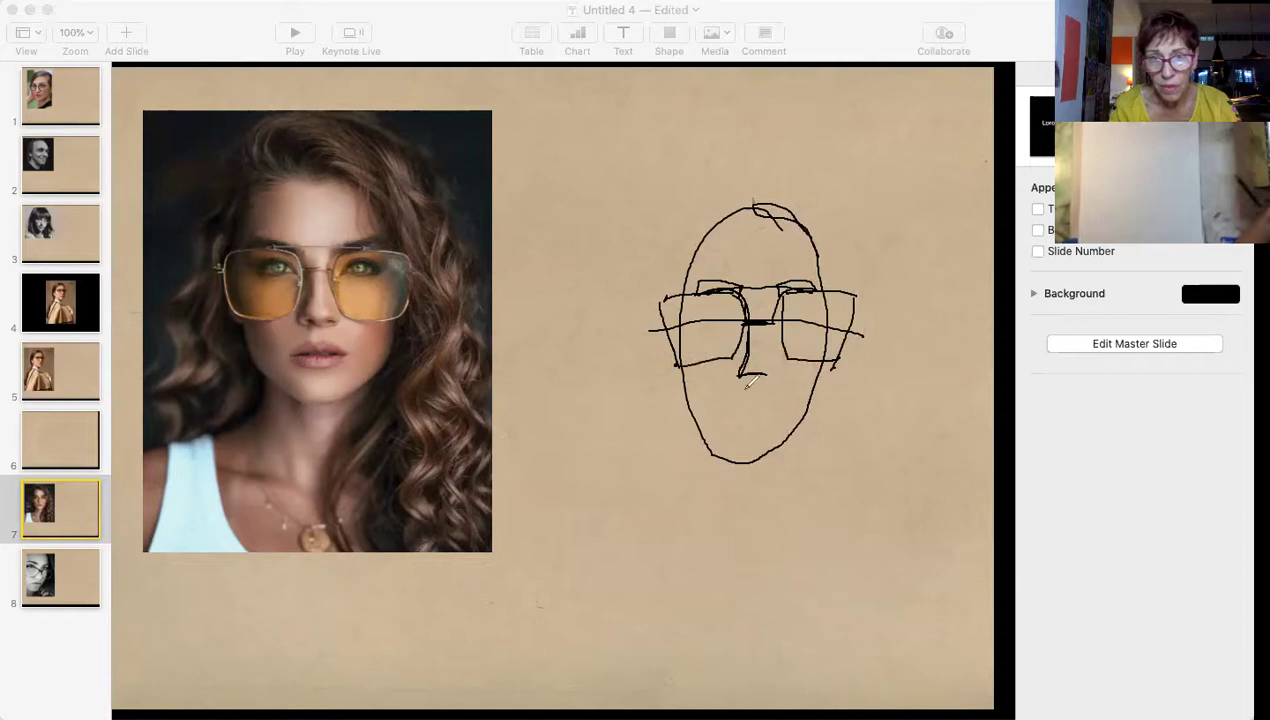
mouse_move(733, 396)
mouse_down()
mouse_move(775, 399)
mouse_move(732, 398)
mouse_move(752, 381)
mouse_move(776, 398)
mouse_move(736, 399)
mouse_move(766, 413)
mouse_up()
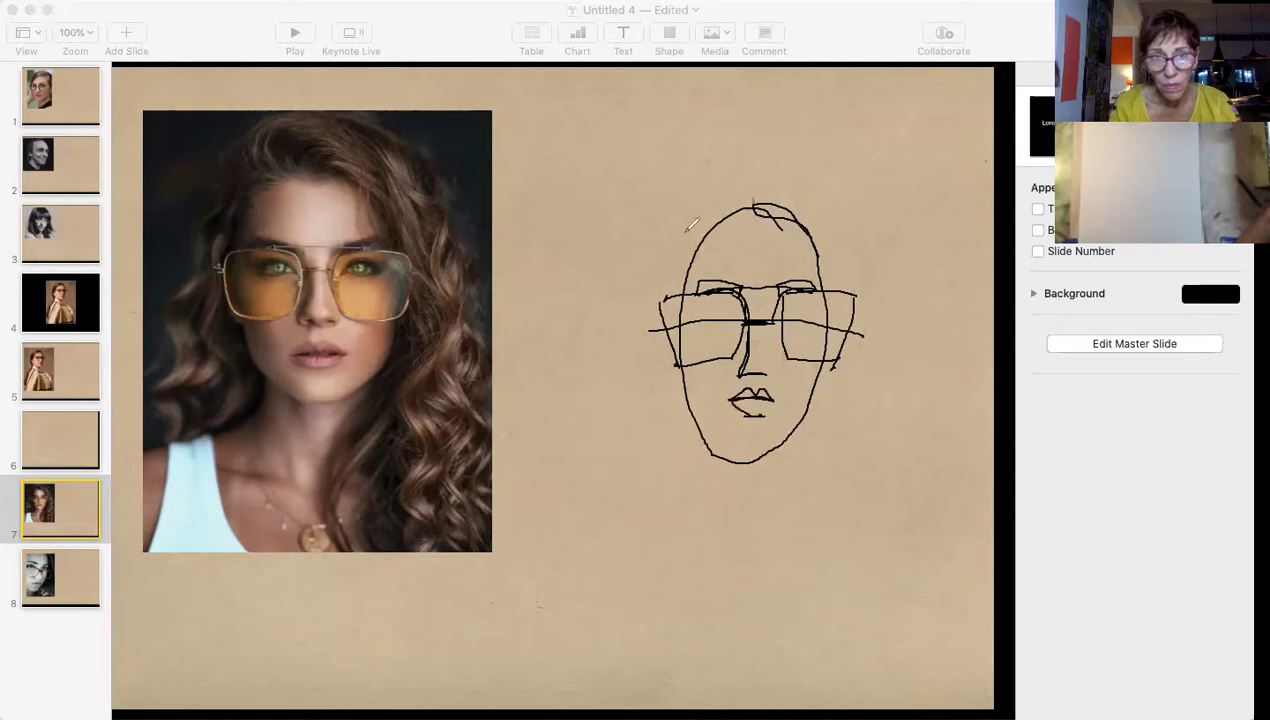
Redraw the head outline, add an eye in the left lens, extend the chin, darken the nose bridge.
mouse_move(682, 290)
mouse_down()
mouse_move(708, 208)
mouse_move(743, 184)
mouse_move(813, 192)
mouse_move(842, 254)
mouse_up()
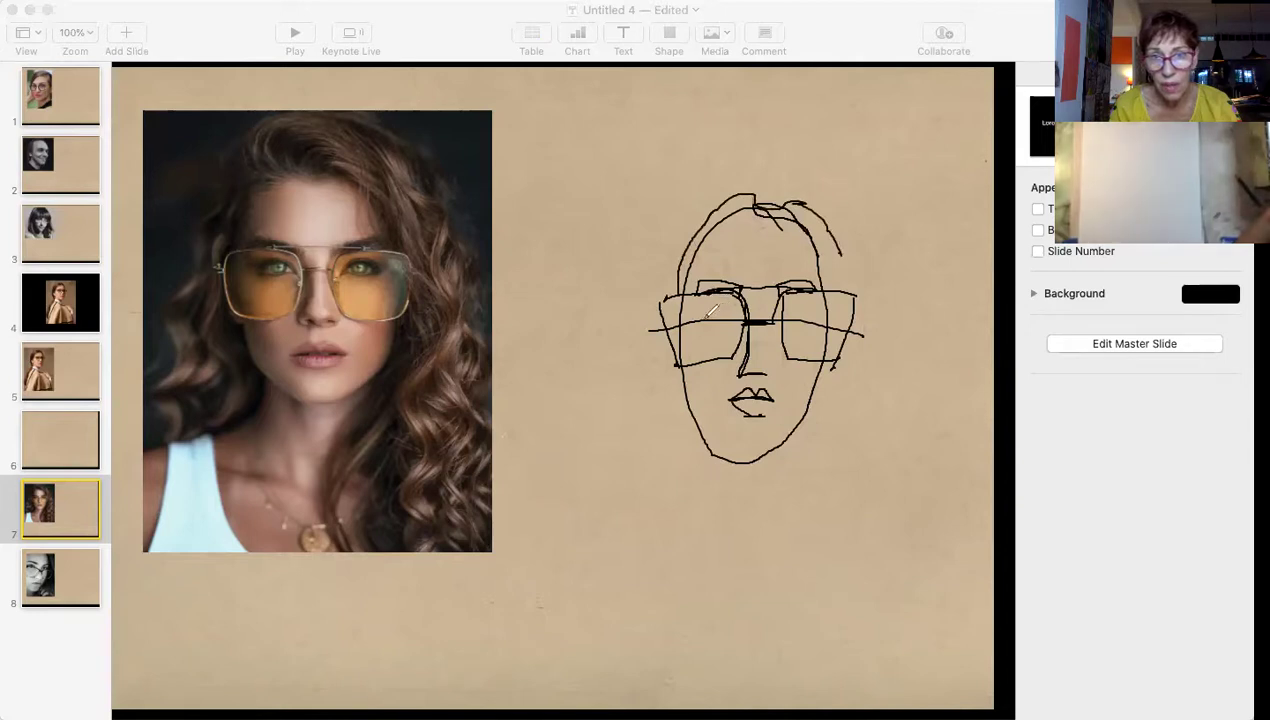
mouse_move(705, 310)
mouse_down()
mouse_move(722, 302)
mouse_move(734, 314)
mouse_move(718, 298)
mouse_move(732, 314)
mouse_move(706, 310)
mouse_move(818, 310)
mouse_move(795, 313)
mouse_up()
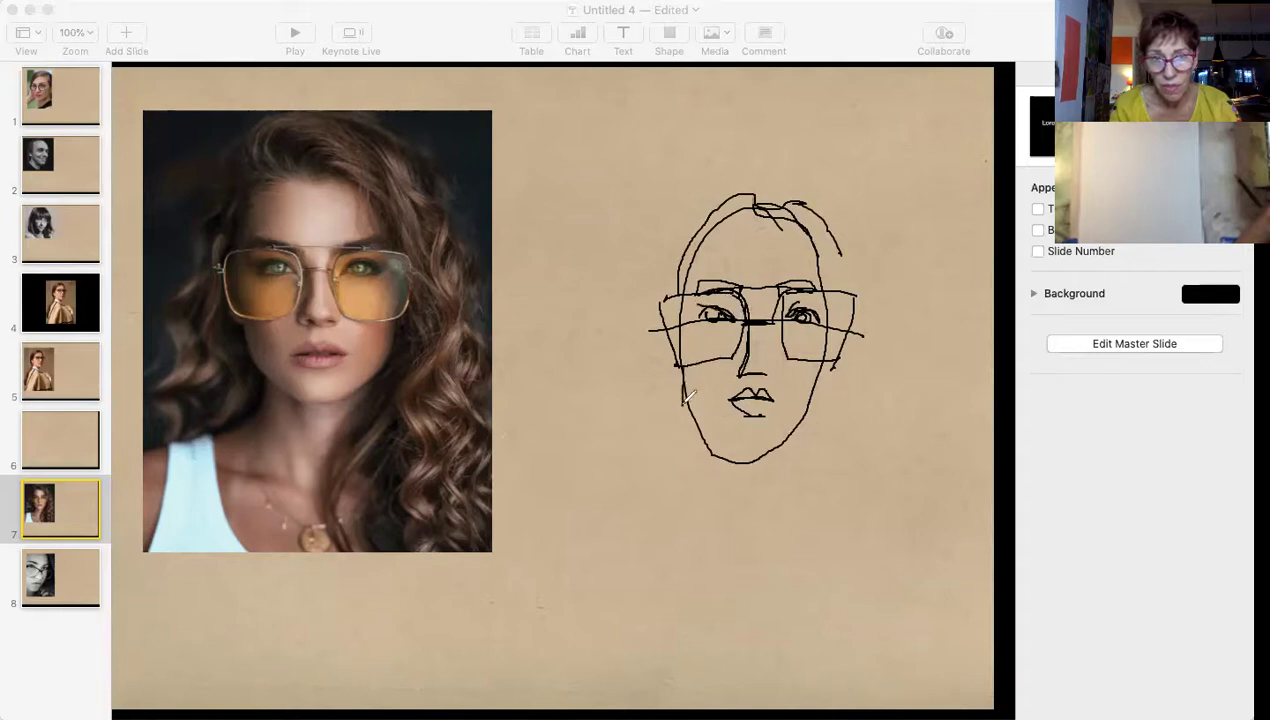
mouse_move(742, 459)
mouse_down()
mouse_move(777, 456)
mouse_move(825, 395)
mouse_up()
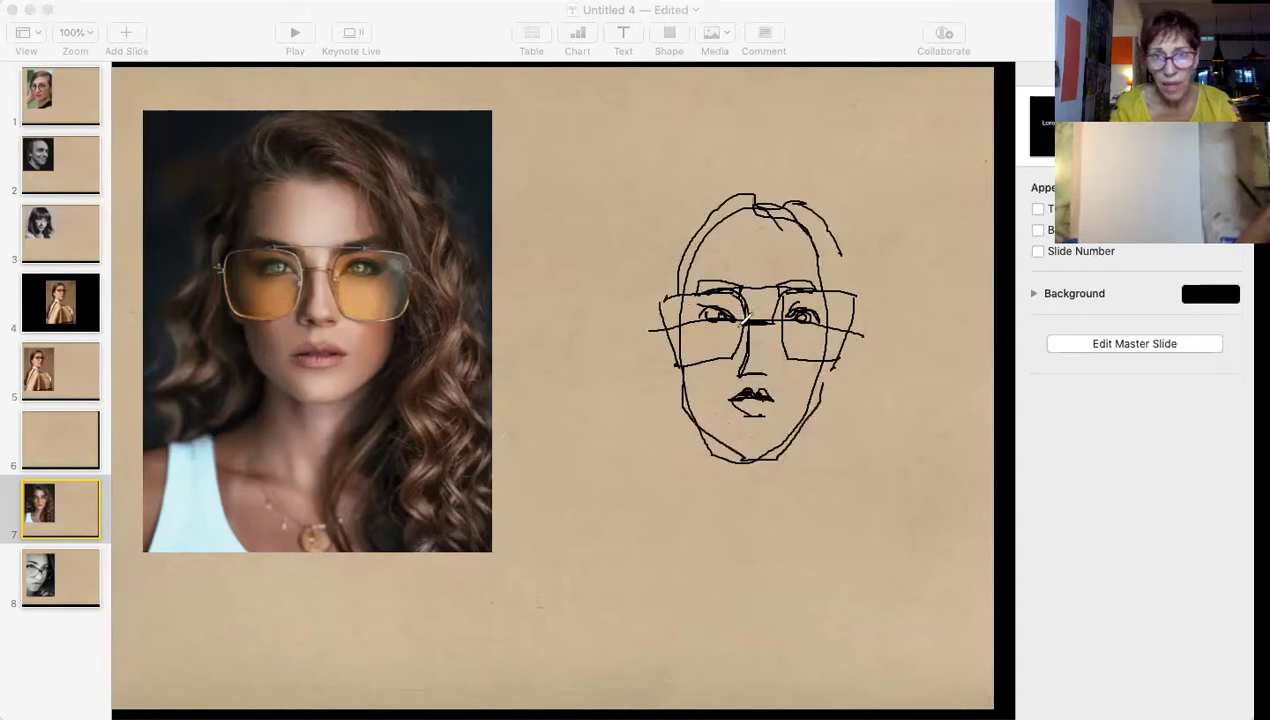
drag(752, 317, 738, 321)
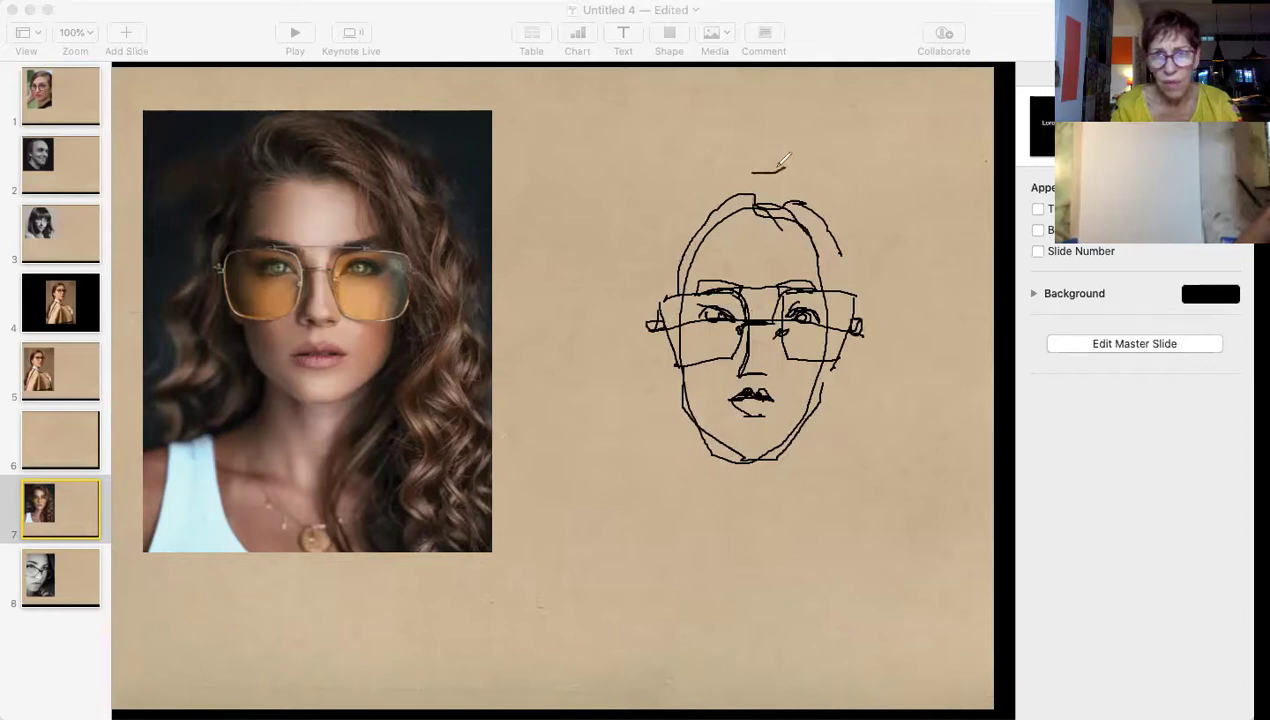
Draw wavy hair down the right side, a bun above the head, the neck, and small accent strokes.
mouse_move(778, 168)
mouse_down()
mouse_move(855, 197)
mouse_move(871, 283)
mouse_move(863, 349)
mouse_move(897, 384)
mouse_up()
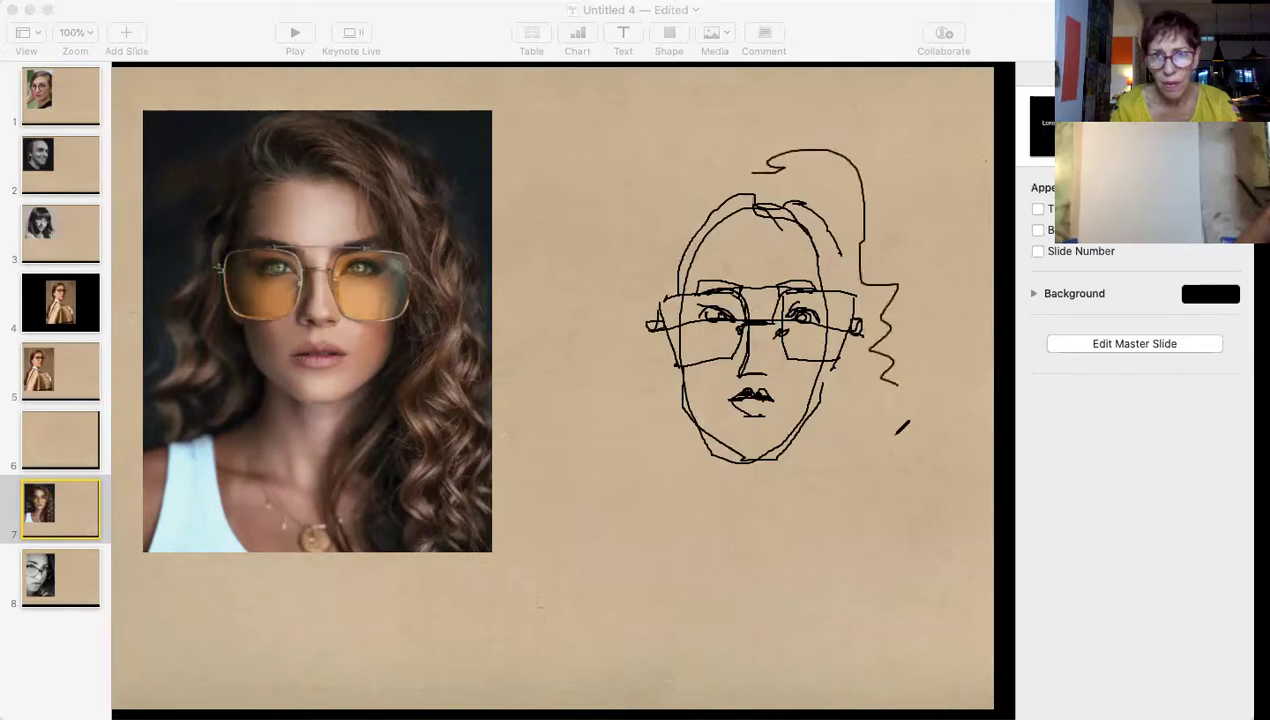
mouse_move(897, 433)
mouse_down()
mouse_move(925, 514)
mouse_move(913, 550)
mouse_up()
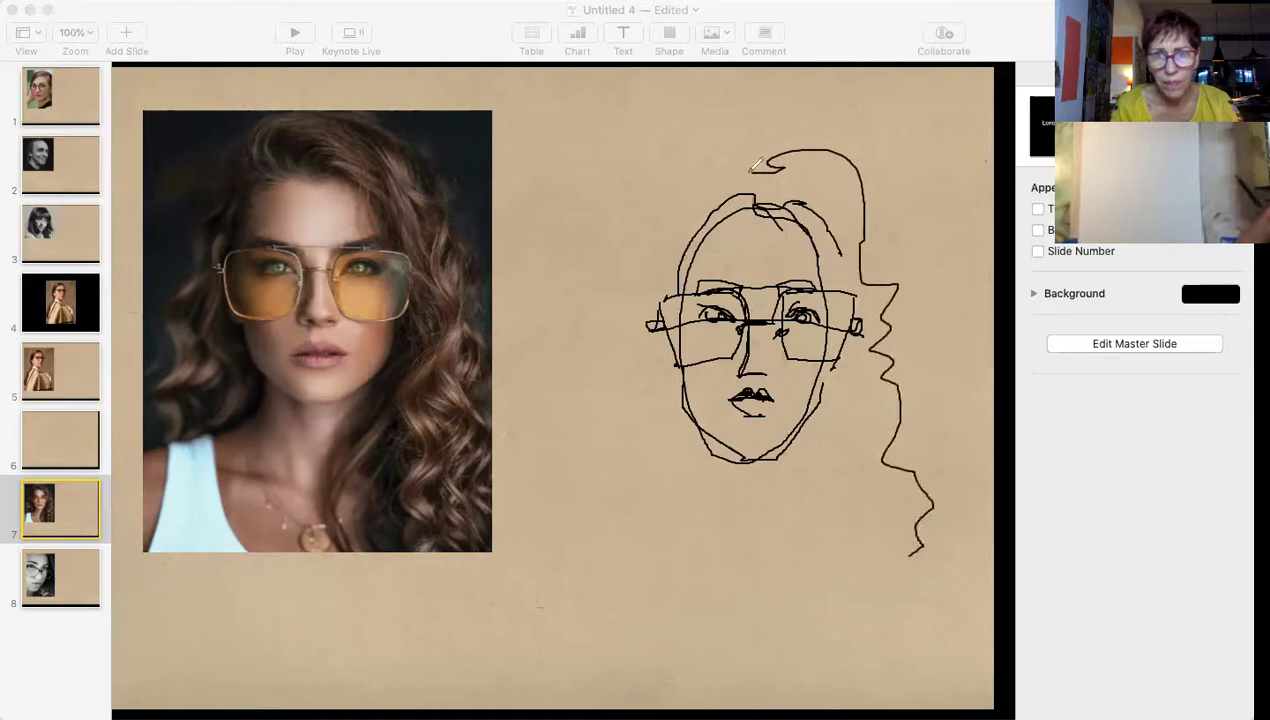
mouse_move(726, 152)
mouse_down()
mouse_move(751, 177)
mouse_move(661, 173)
mouse_move(727, 143)
mouse_move(668, 225)
mouse_move(673, 256)
mouse_move(613, 300)
mouse_move(626, 340)
mouse_move(563, 474)
mouse_up()
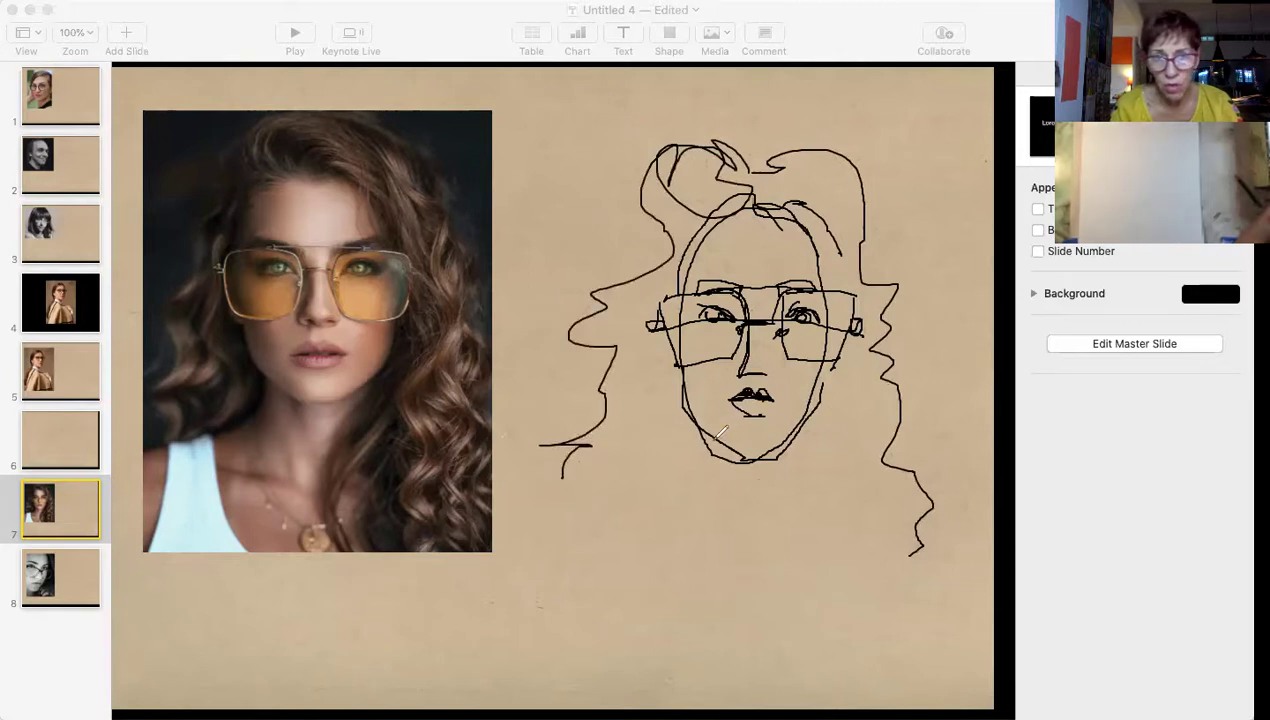
mouse_move(710, 457)
mouse_down()
mouse_move(706, 512)
mouse_move(661, 497)
mouse_move(706, 468)
mouse_move(640, 514)
mouse_move(661, 581)
mouse_move(619, 493)
mouse_move(587, 541)
mouse_move(577, 481)
mouse_move(558, 495)
mouse_move(605, 510)
mouse_up()
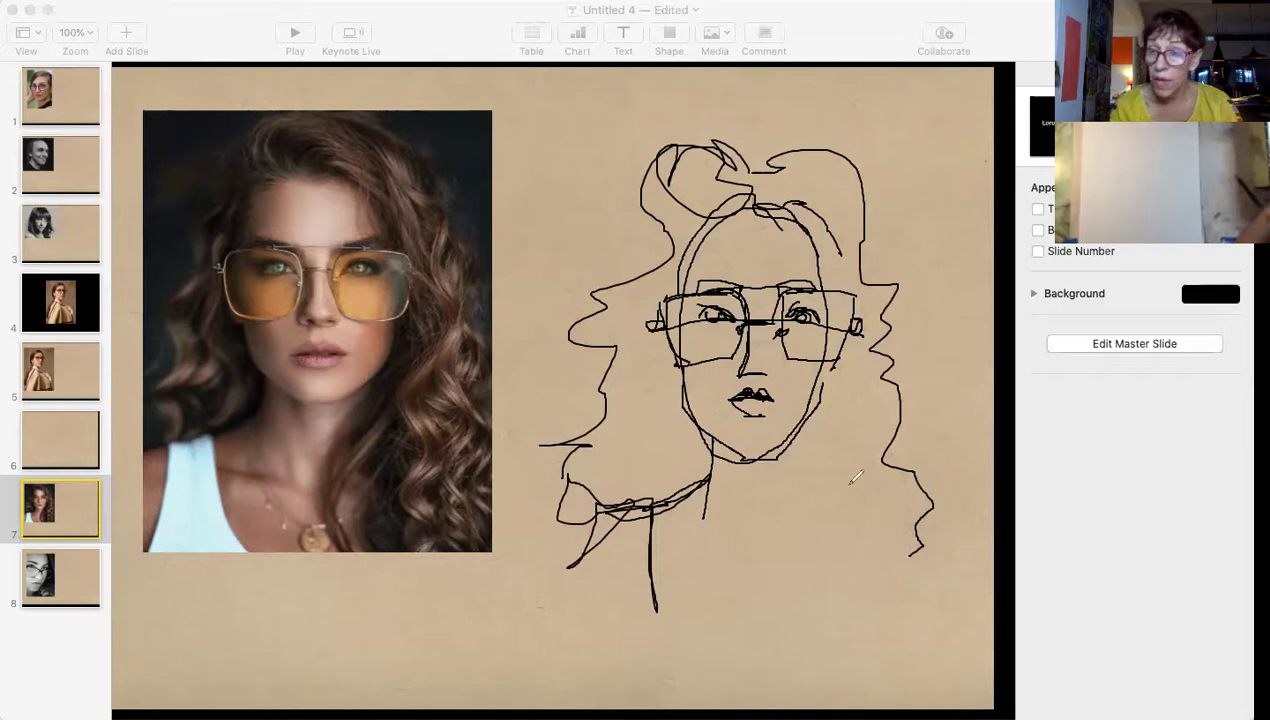
drag(768, 257, 757, 267)
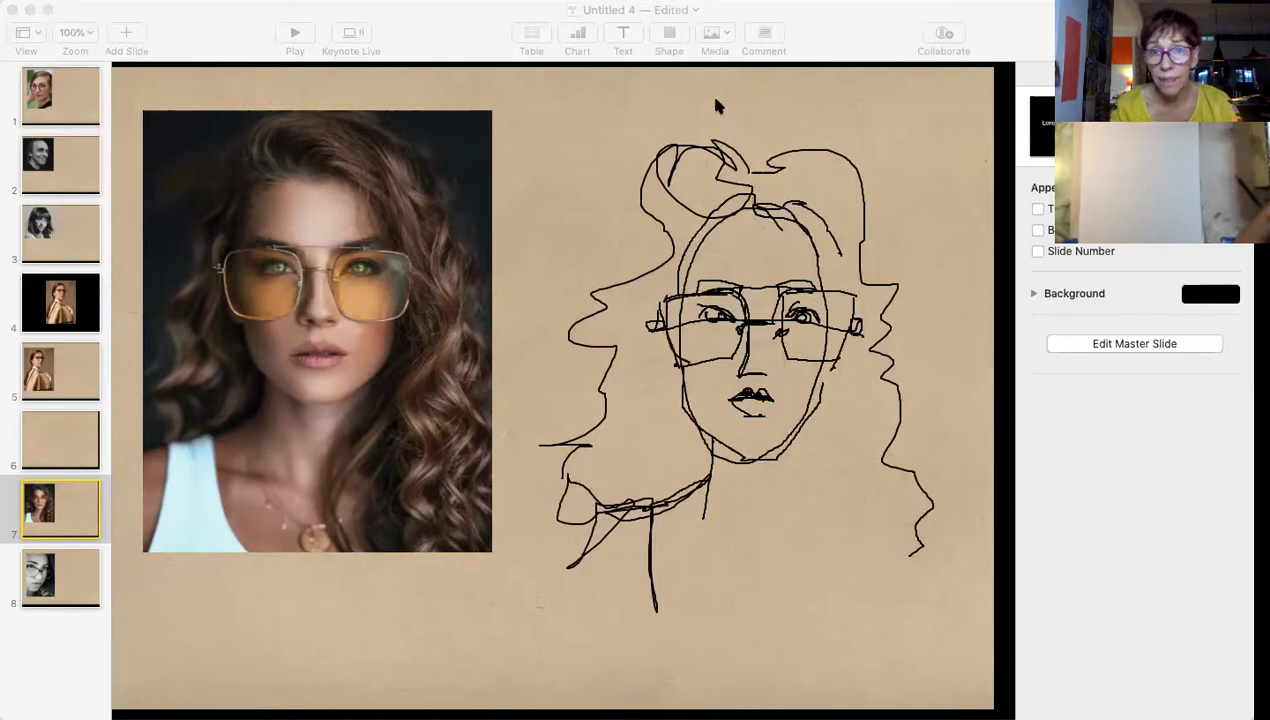
mouse_move(760, 154)
mouse_down()
mouse_move(766, 170)
mouse_move(752, 145)
mouse_up()
Erase the entire freehand sketch from slide 7.
key(Escape)
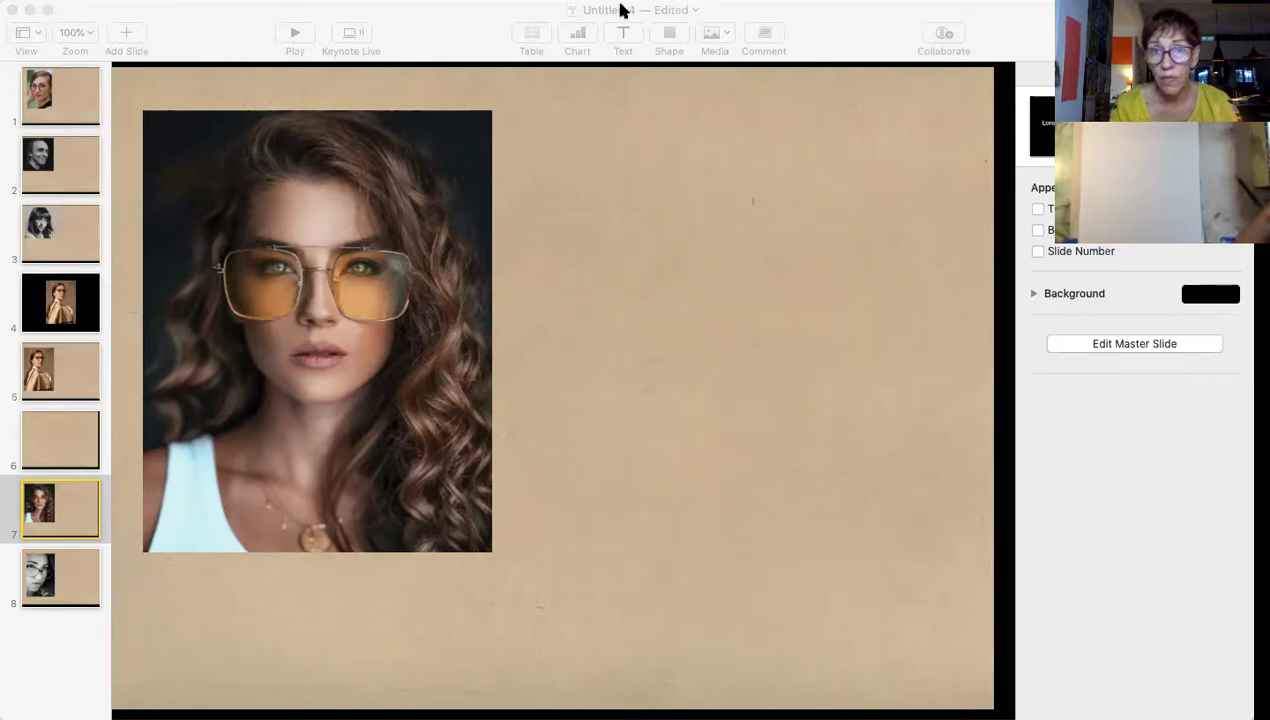